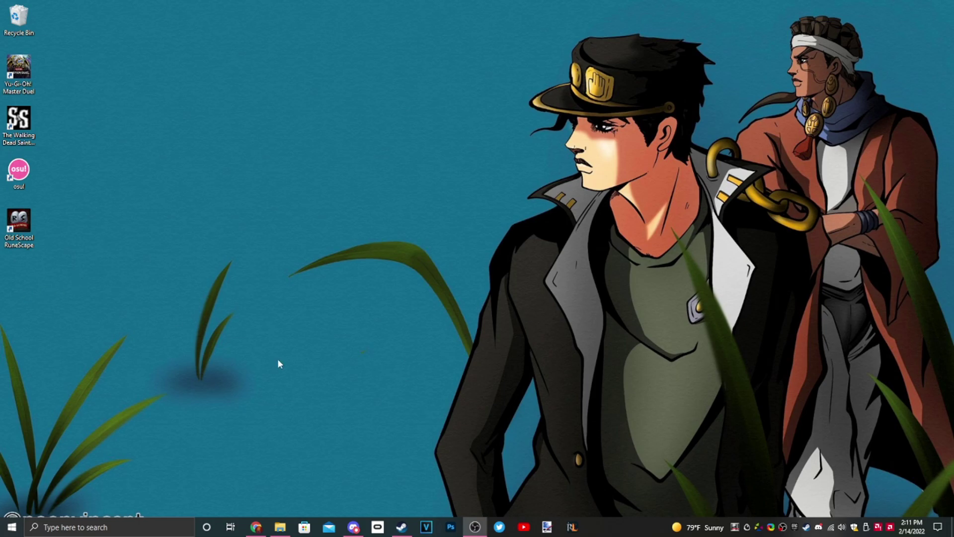
- Start the BONEWORKS install from the Steam library, set the dialog aside, and minimize Steam
{"action": "left_click", "coordinate": [402, 527]}
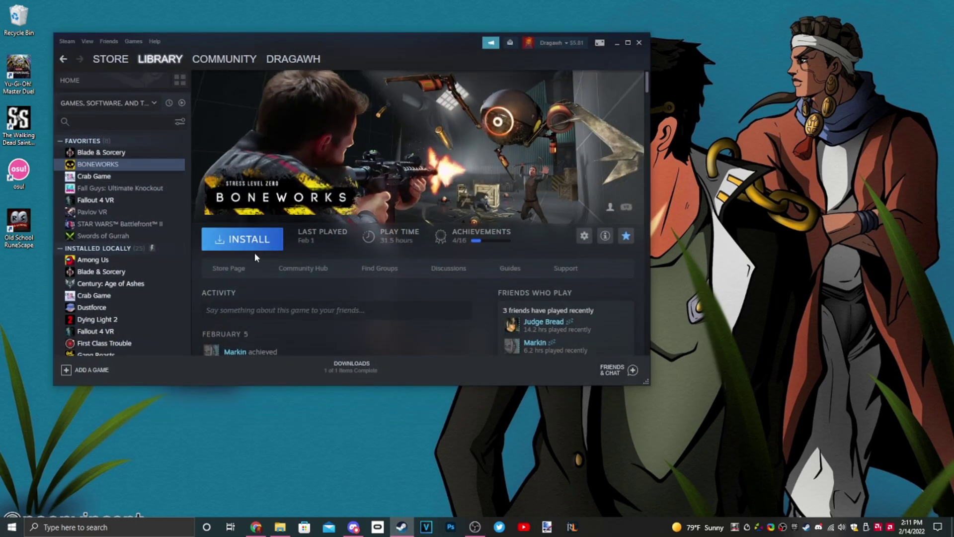
{"action": "left_click", "coordinate": [254, 240]}
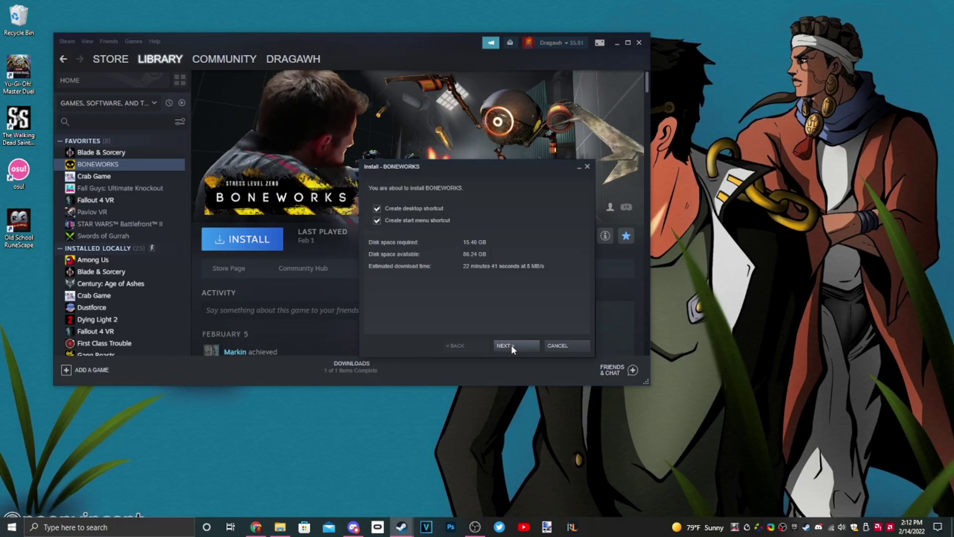
{"action": "left_click", "coordinate": [512, 346]}
{"action": "left_click_drag", "start_coordinate": [499, 169], "coordinate": [817, 15]}
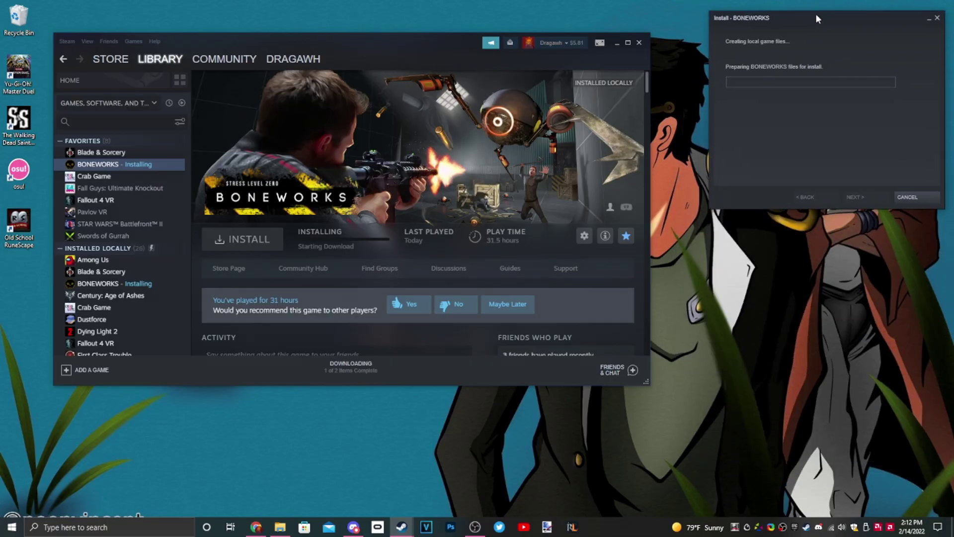
{"action": "left_click_drag", "start_coordinate": [649, 67], "coordinate": [608, 63]}
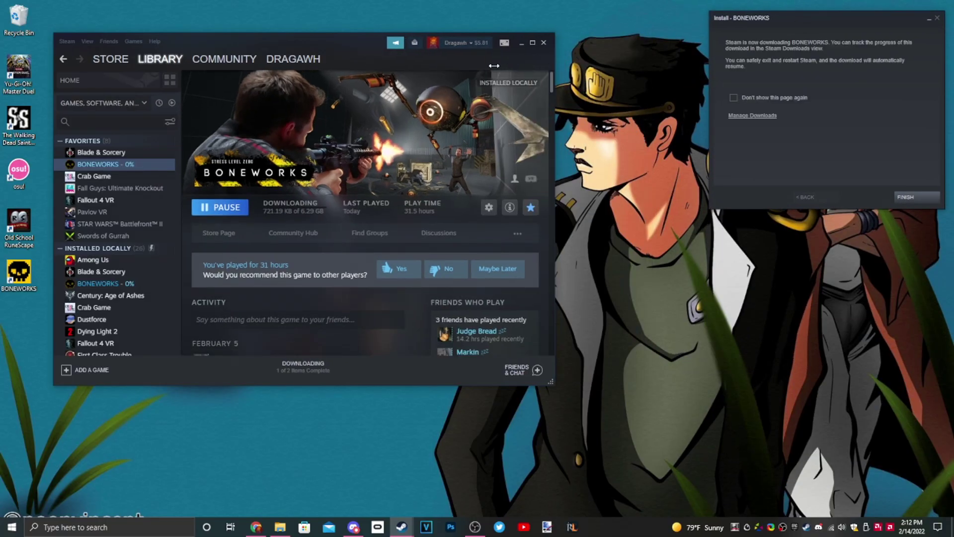
{"action": "key", "text": "alt+F4"}
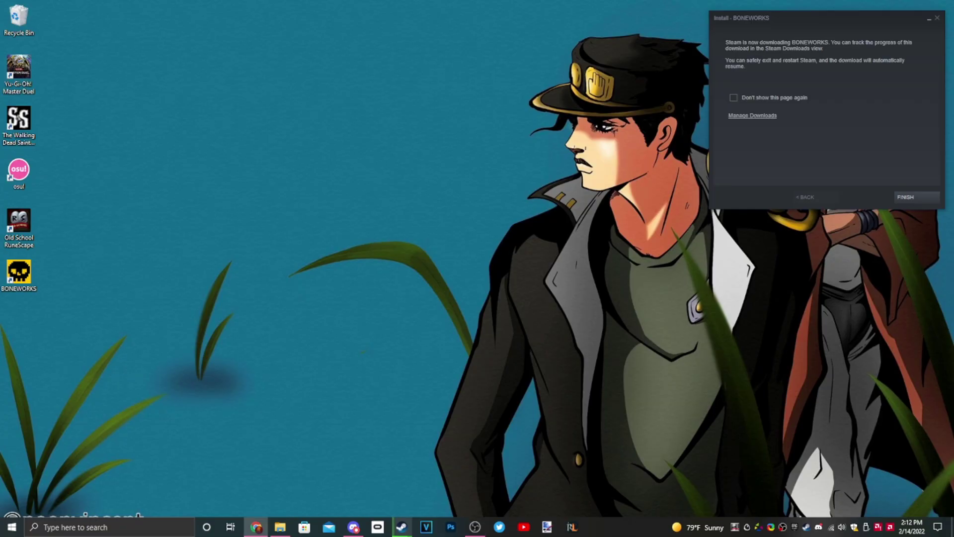
- Sort the Thunderstore mod list by Most downloaded
{"action": "left_click", "coordinate": [256, 527]}
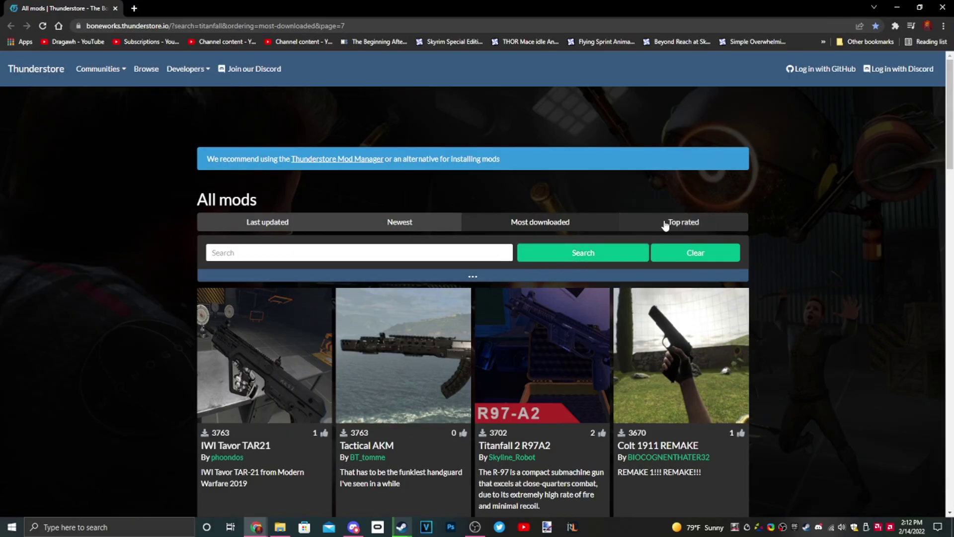
{"action": "left_click", "coordinate": [515, 227]}
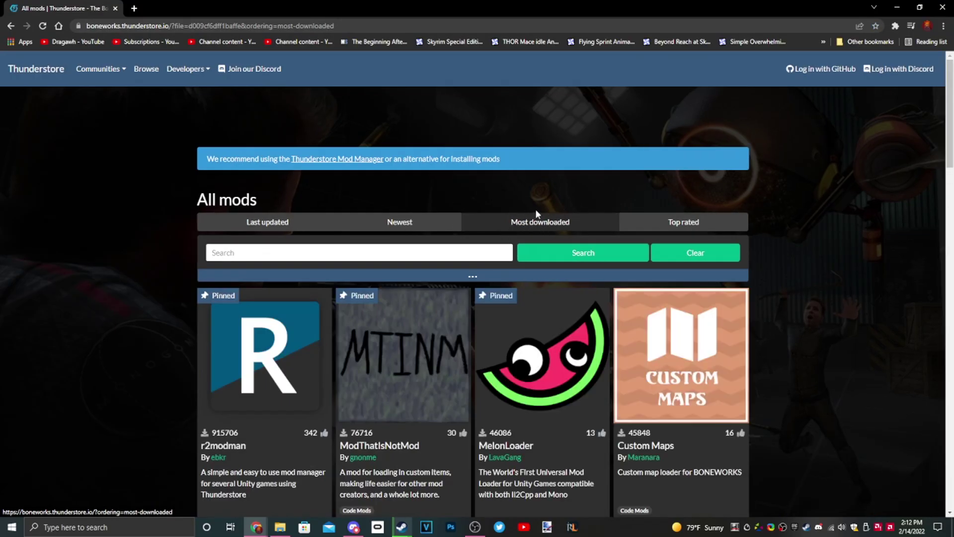
{"action": "scroll", "coordinate": [251, 308], "scroll_direction": "down", "scroll_amount": 3}
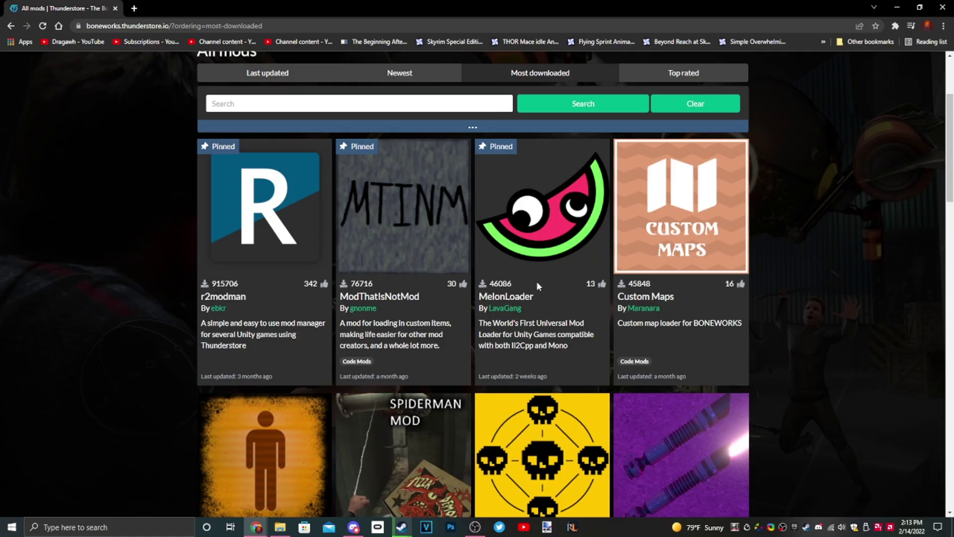
- Open the MelonLoader page in a new tab and manually download its zip
{"action": "middle_click", "coordinate": [546, 204]}
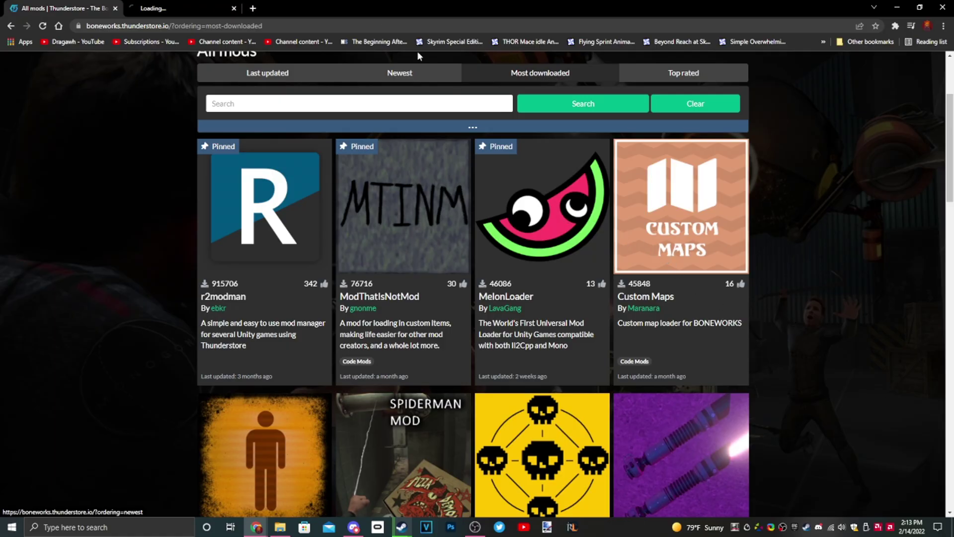
{"action": "key", "text": "ctrl+Tab"}
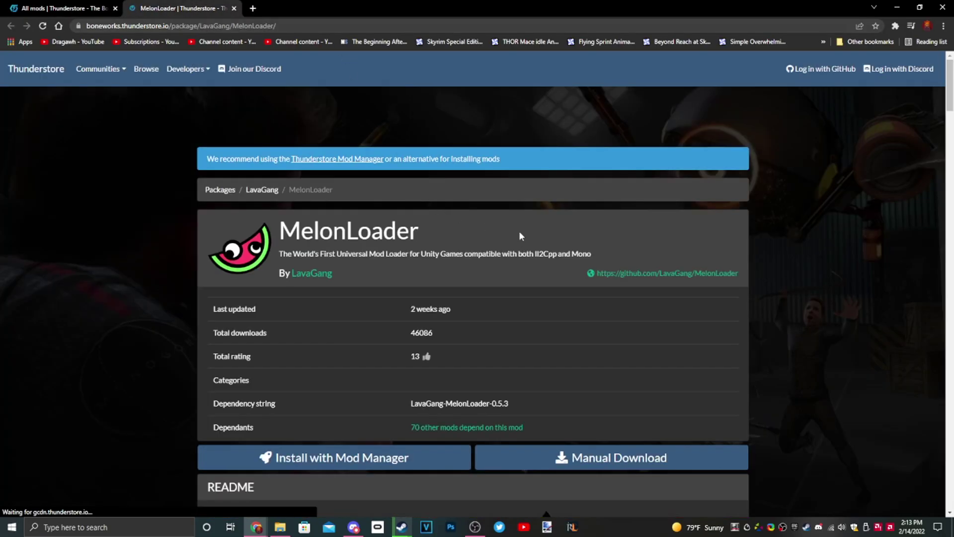
{"action": "scroll", "coordinate": [518, 236], "scroll_direction": "down", "scroll_amount": 5}
{"action": "left_click", "coordinate": [584, 207]}
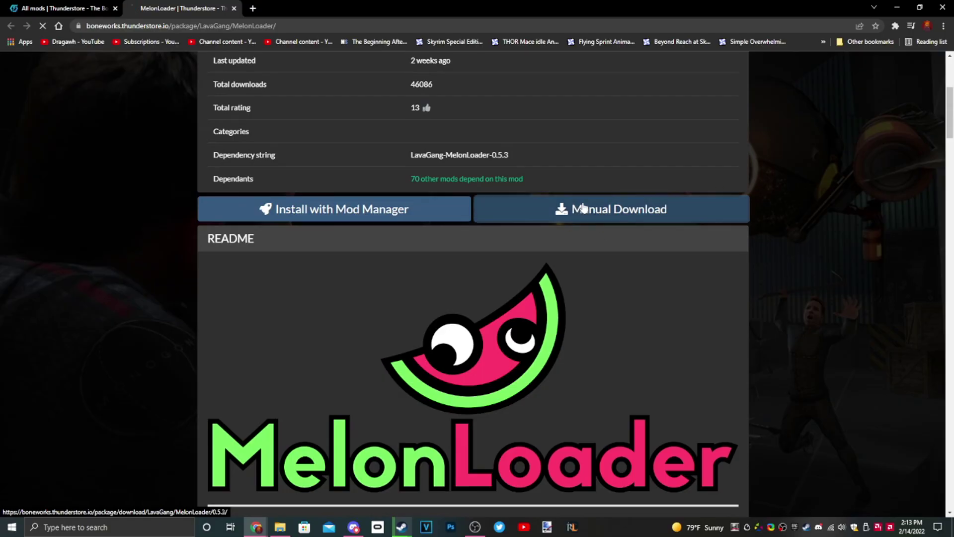
{"action": "key", "text": "super+Down"}
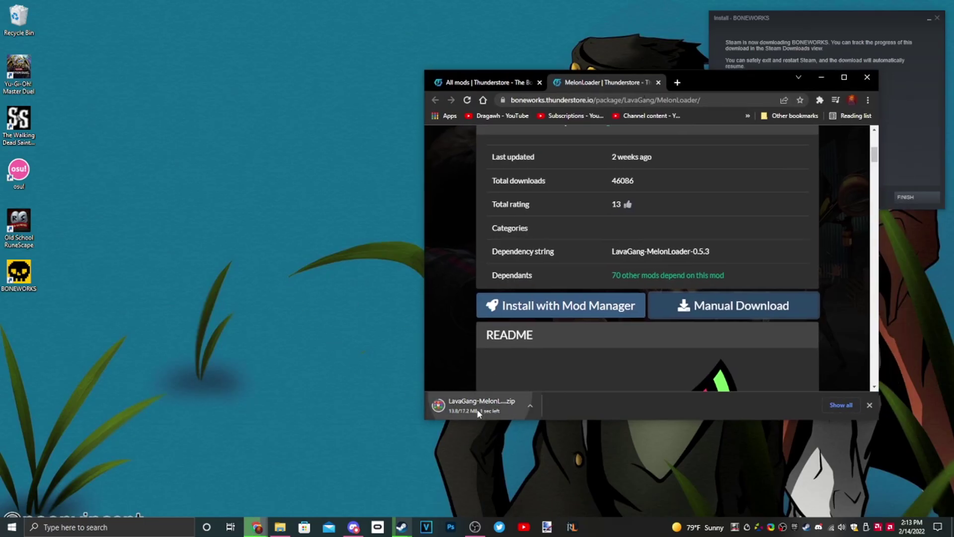
- Put the MelonLoader zip on the desktop and extract it to LavaGang-MelonLoader-0.5.3
{"action": "left_click_drag", "start_coordinate": [478, 413], "coordinate": [131, 132]}
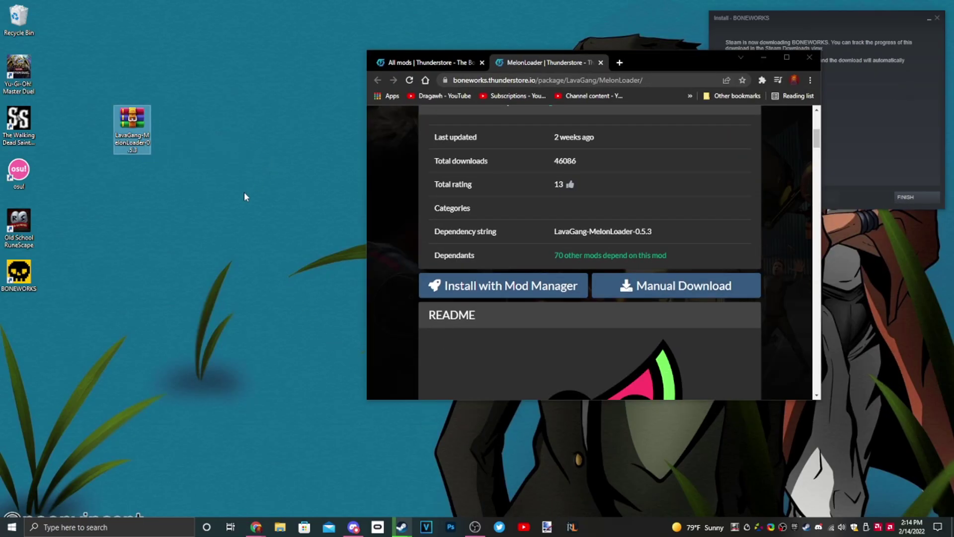
{"action": "left_click", "coordinate": [132, 121]}
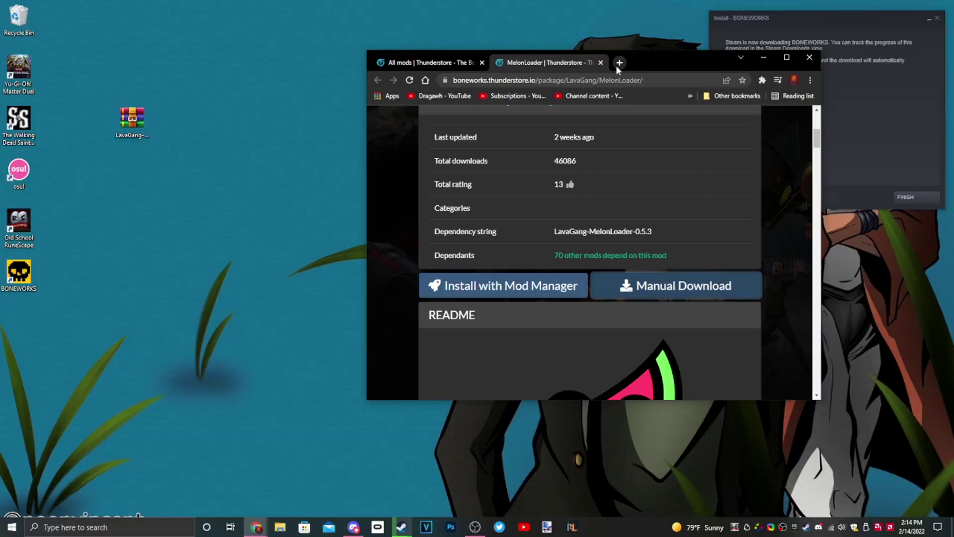
{"action": "left_click", "coordinate": [136, 124]}
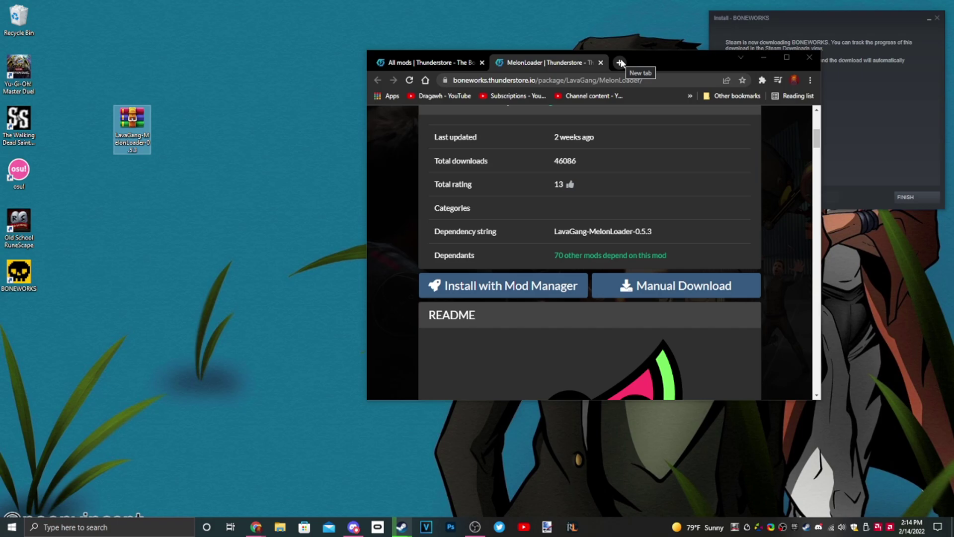
{"action": "right_click", "coordinate": [131, 124]}
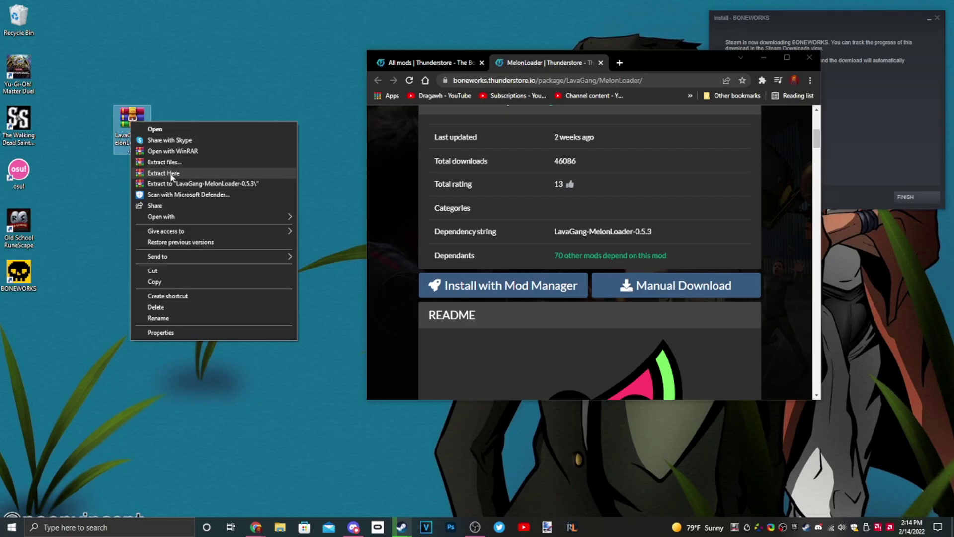
{"action": "left_click", "coordinate": [243, 185]}
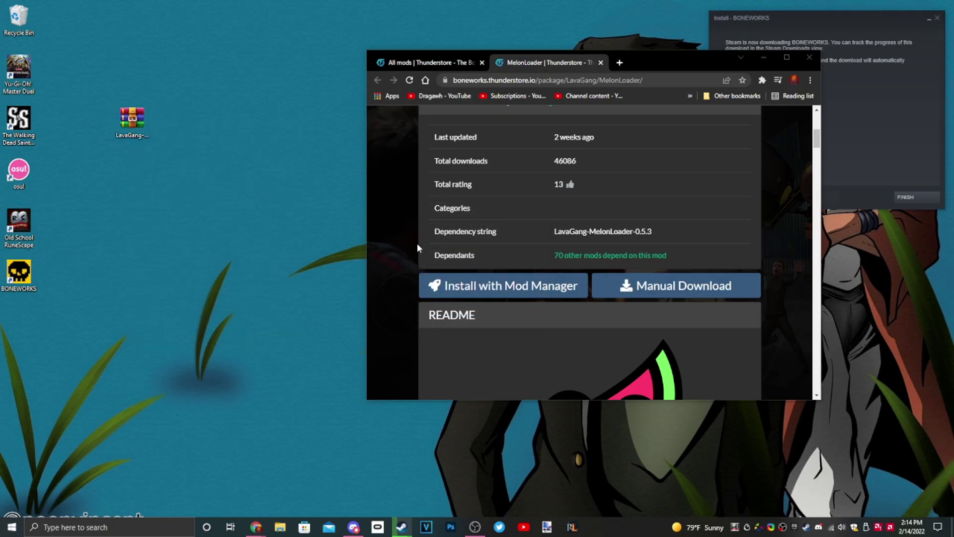
{"action": "left_click_drag", "start_coordinate": [12, 323], "coordinate": [57, 20]}
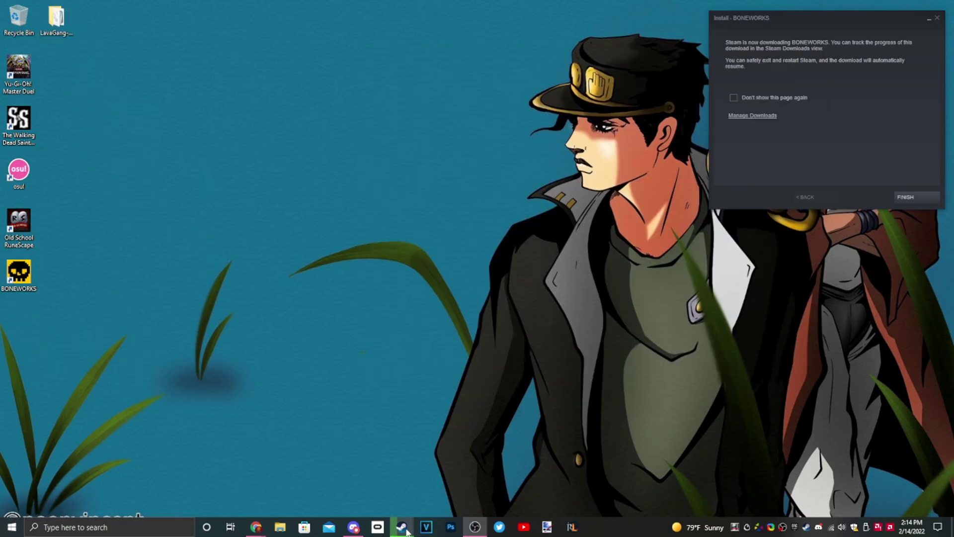
- Browse BONEWORKS local files from its Steam Properties to open steamapps\common\BONEWORKS
{"action": "mouse_move", "coordinate": [403, 527]}
{"action": "left_click", "coordinate": [382, 481]}
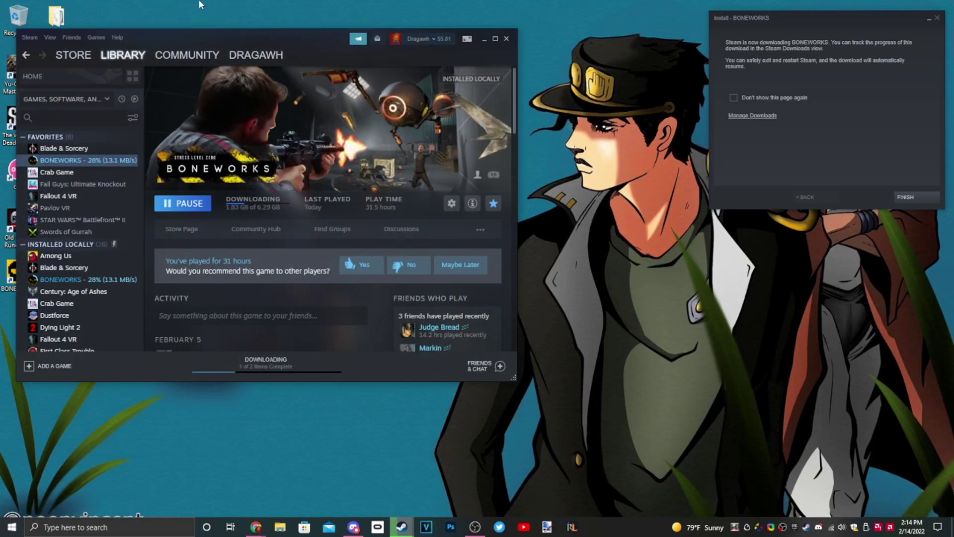
{"action": "left_click_drag", "start_coordinate": [171, 33], "coordinate": [338, 43]}
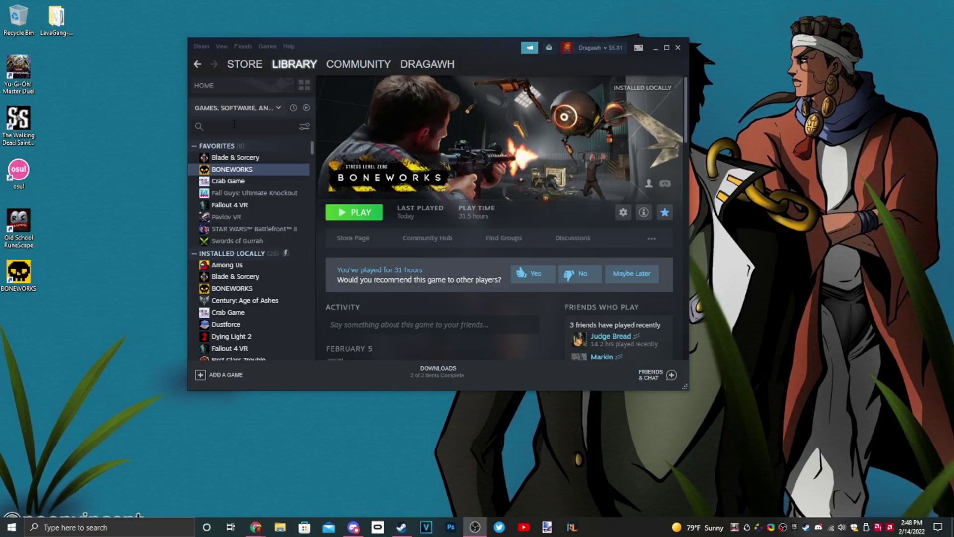
{"action": "right_click", "coordinate": [230, 169]}
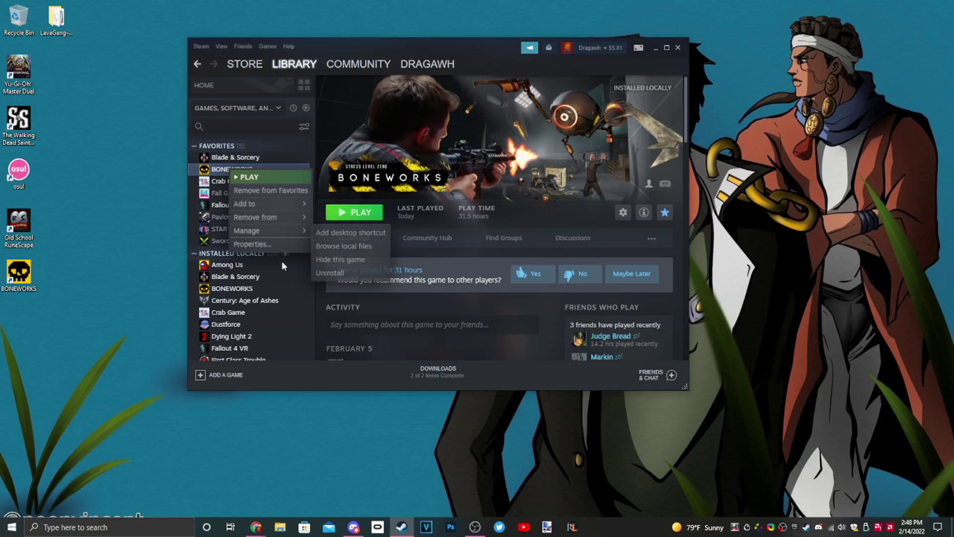
{"action": "left_click", "coordinate": [252, 244]}
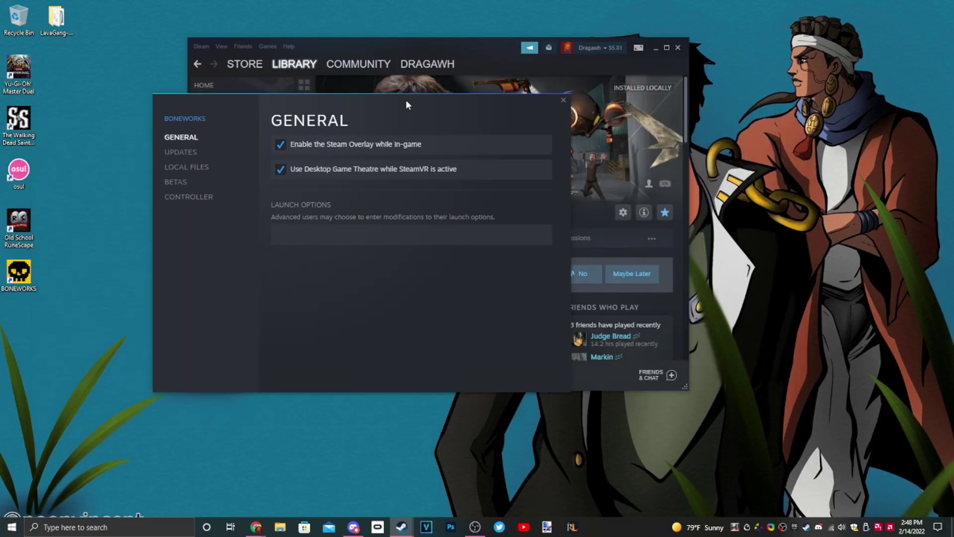
{"action": "left_click", "coordinate": [192, 169]}
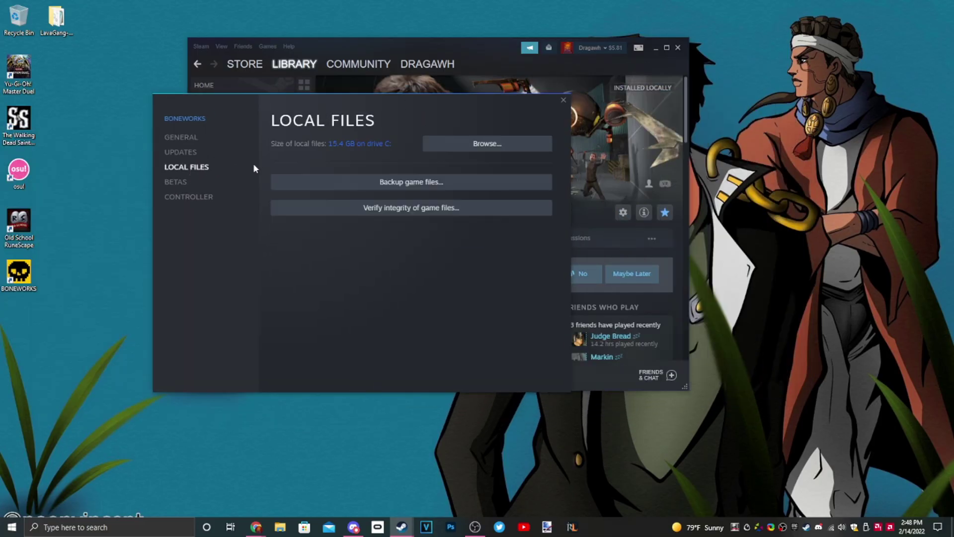
{"action": "left_click", "coordinate": [488, 145]}
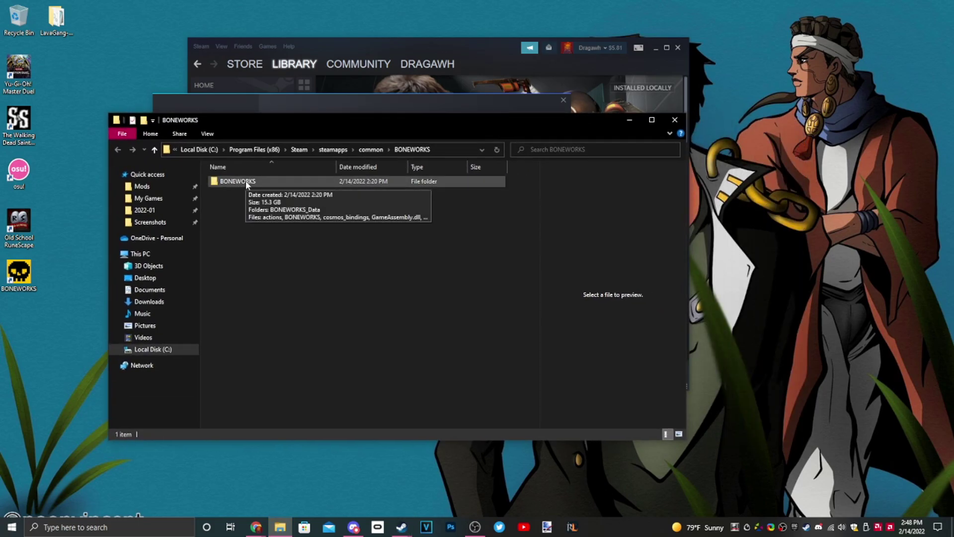
- Move all six MelonLoader files from the extracted folder into the inner BONEWORKS game folder
{"action": "double_click", "coordinate": [245, 181]}
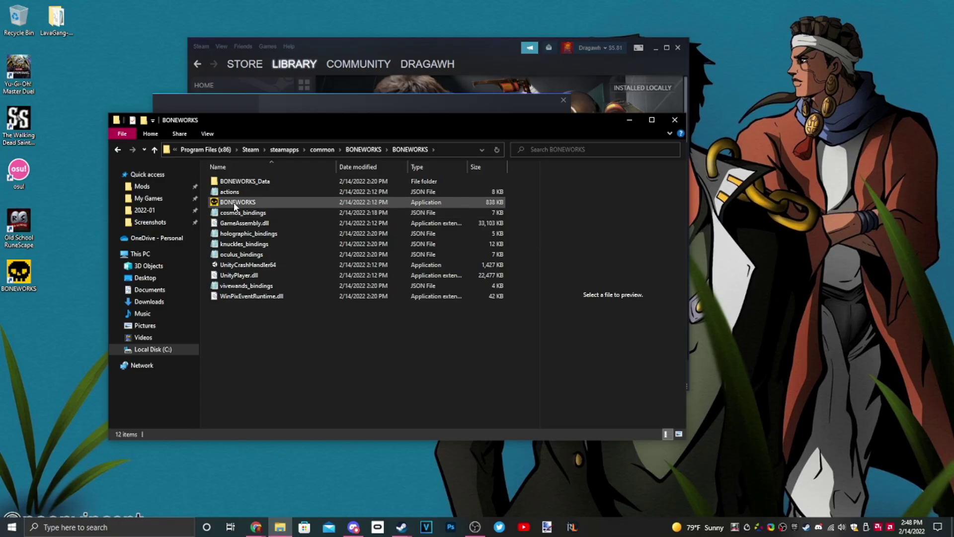
{"action": "left_click", "coordinate": [243, 203]}
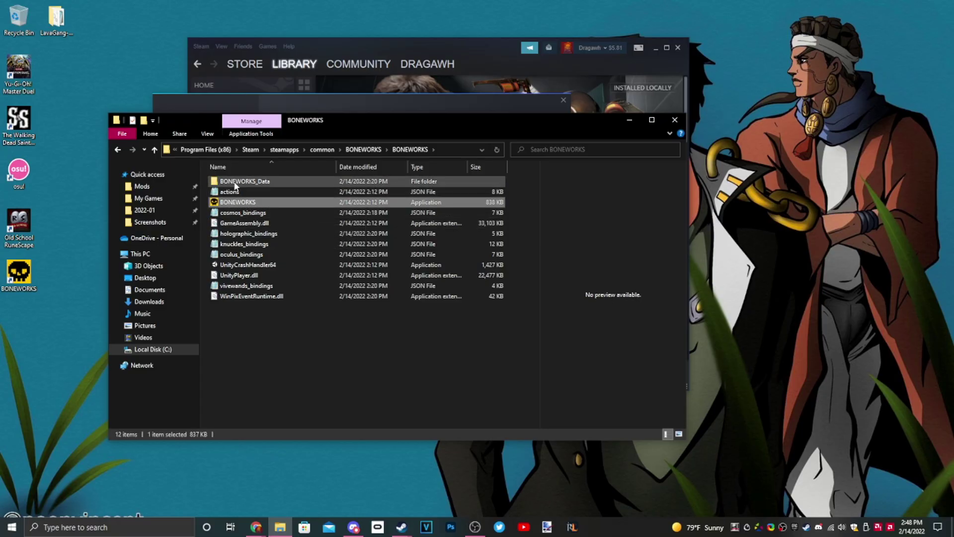
{"action": "left_click_drag", "start_coordinate": [320, 122], "coordinate": [795, 93]}
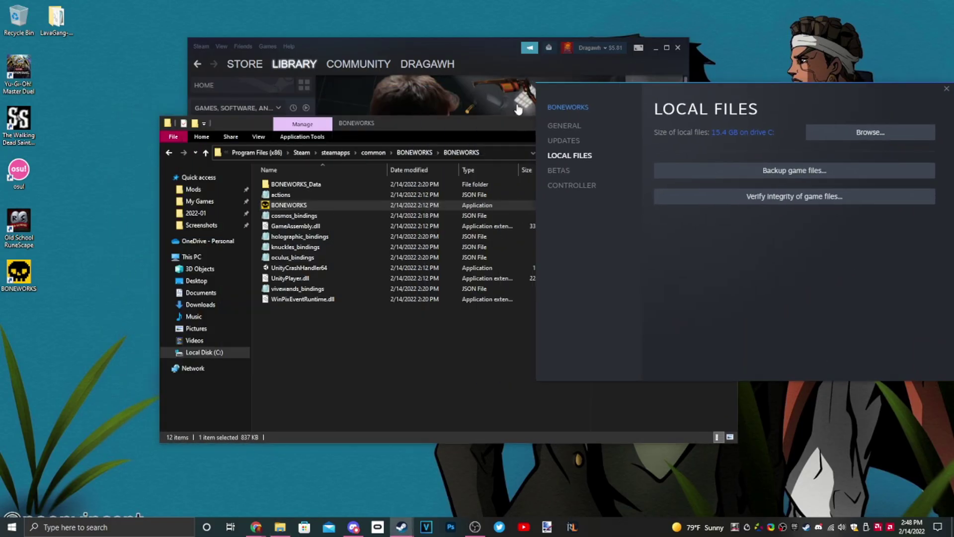
{"action": "left_click_drag", "start_coordinate": [384, 125], "coordinate": [286, 152]}
{"action": "double_click", "coordinate": [56, 18]}
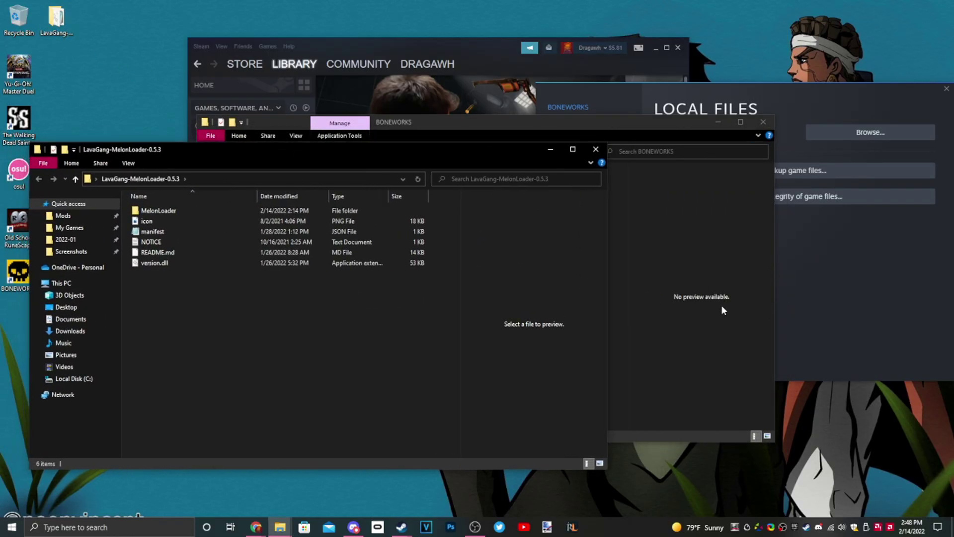
{"action": "left_click", "coordinate": [720, 305]}
{"action": "left_click_drag", "start_coordinate": [445, 127], "coordinate": [680, 101]}
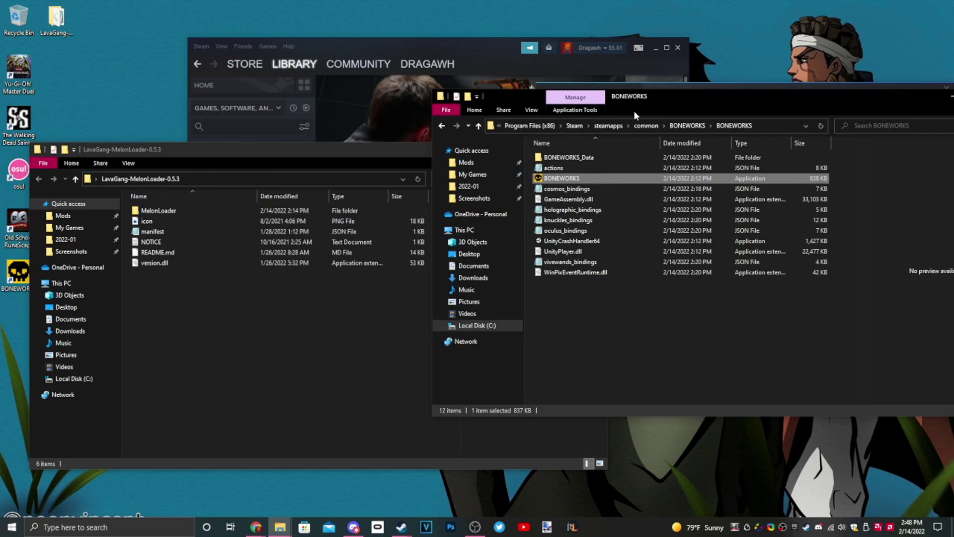
{"action": "left_click", "coordinate": [188, 315]}
{"action": "left_click", "coordinate": [151, 209]}
{"action": "left_click_drag", "start_coordinate": [156, 284], "coordinate": [680, 344]}
{"action": "left_click", "coordinate": [275, 335]}
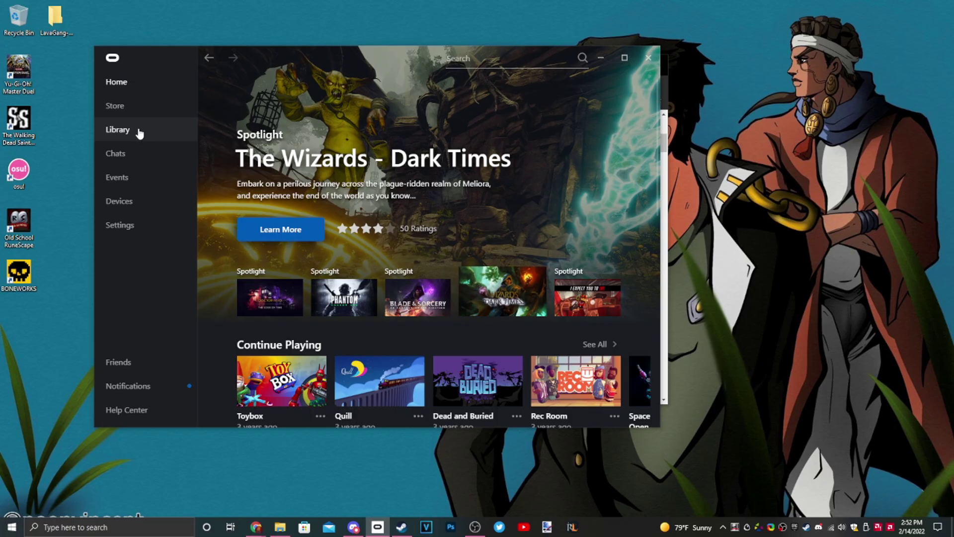
- Copy VRChat's install location from its Oculus library details and open a new File Explorer
{"action": "left_click", "coordinate": [139, 133]}
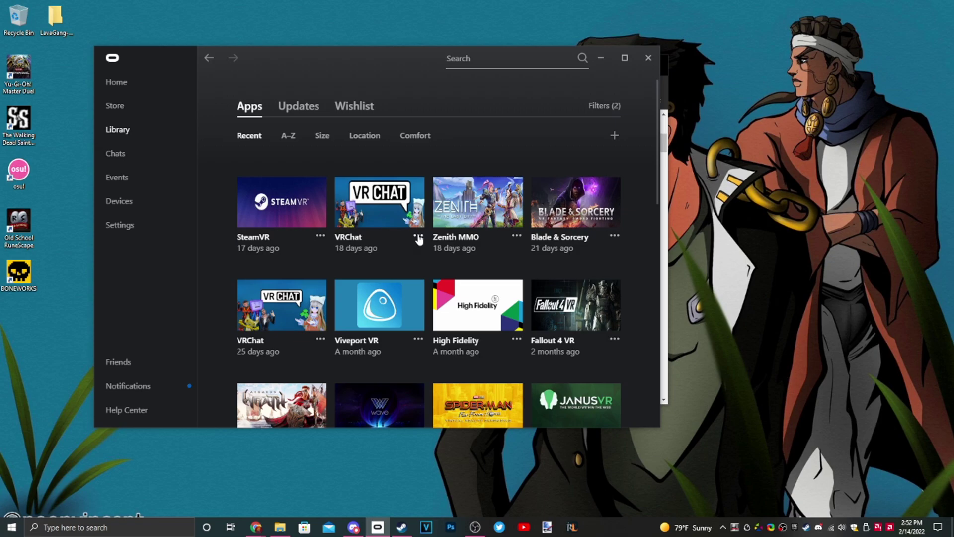
{"action": "left_click", "coordinate": [320, 340]}
{"action": "scroll", "coordinate": [323, 343], "scroll_direction": "down", "scroll_amount": 5}
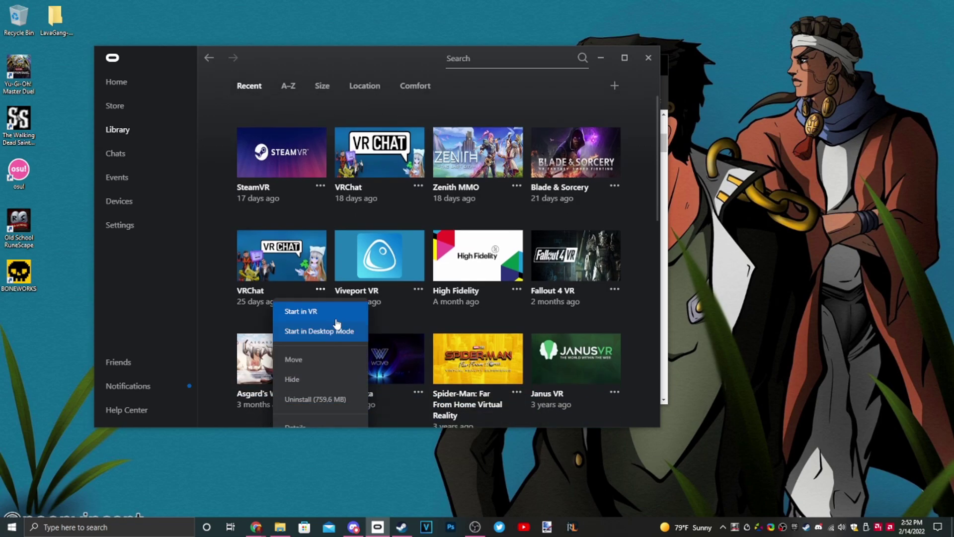
{"action": "scroll", "coordinate": [318, 239], "scroll_direction": "up", "scroll_amount": 1}
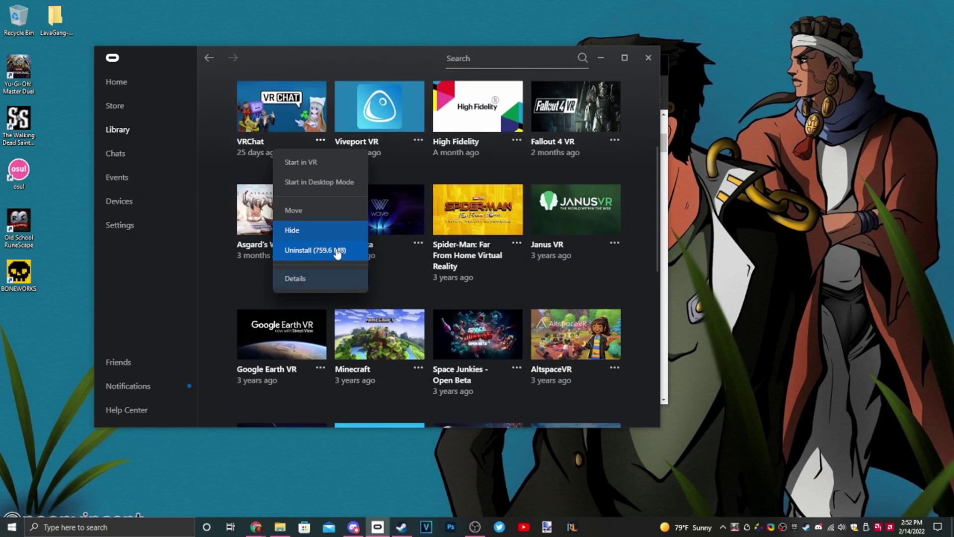
{"action": "left_click", "coordinate": [310, 282]}
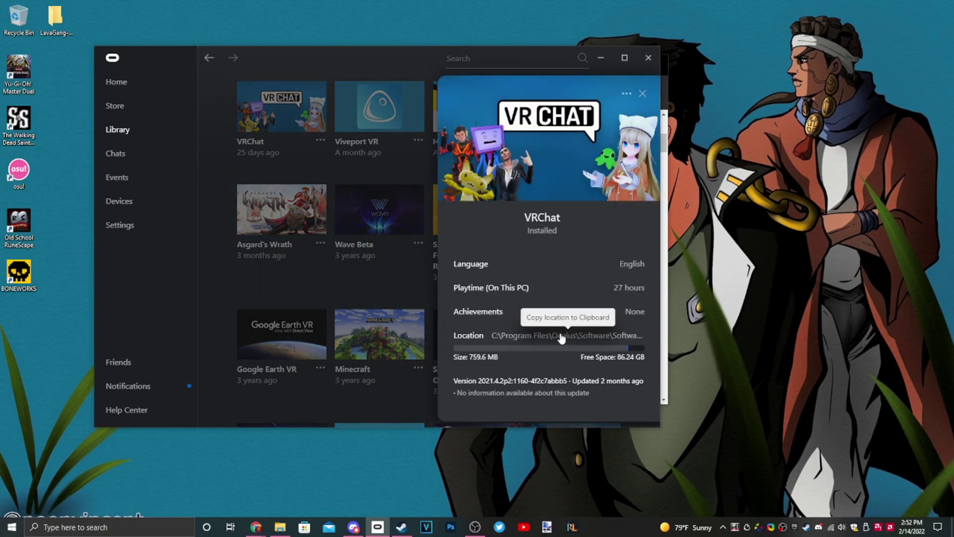
{"action": "left_click", "coordinate": [562, 338]}
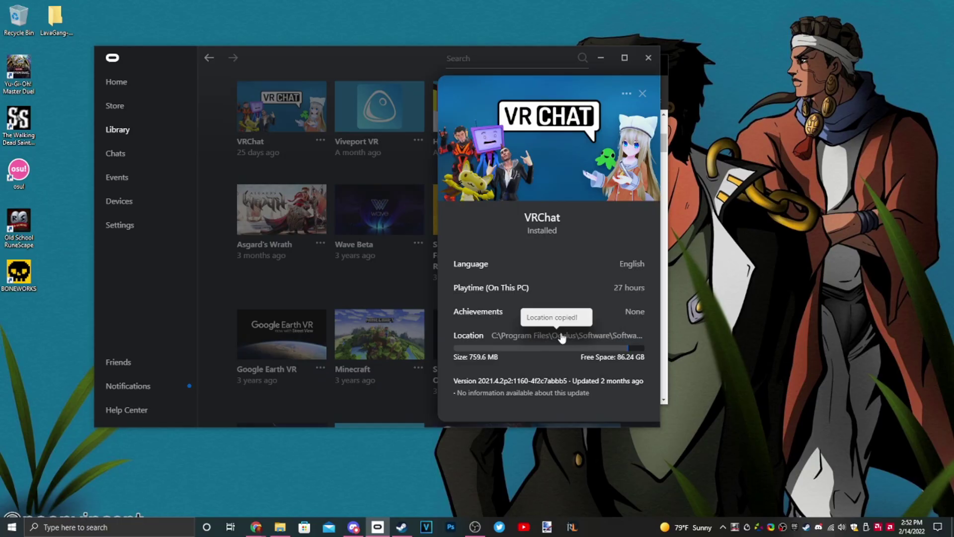
{"action": "right_click", "coordinate": [280, 529]}
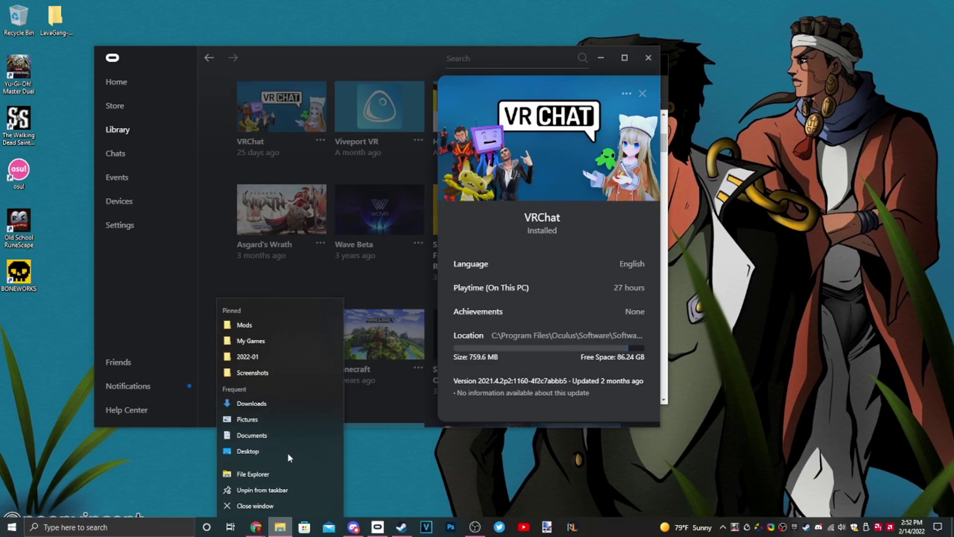
{"action": "left_click", "coordinate": [258, 468]}
- Paste the copied VRChat path into the address bar to view that folder, then go back
{"action": "left_click_drag", "start_coordinate": [499, 3], "coordinate": [257, 82]}
{"action": "left_click", "coordinate": [262, 118]}
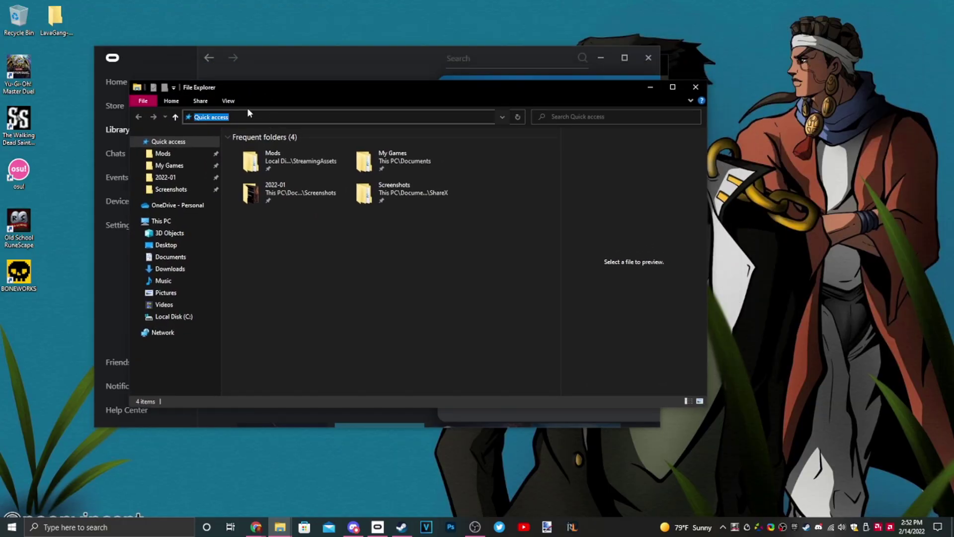
{"action": "key", "text": "ctrl+v"}
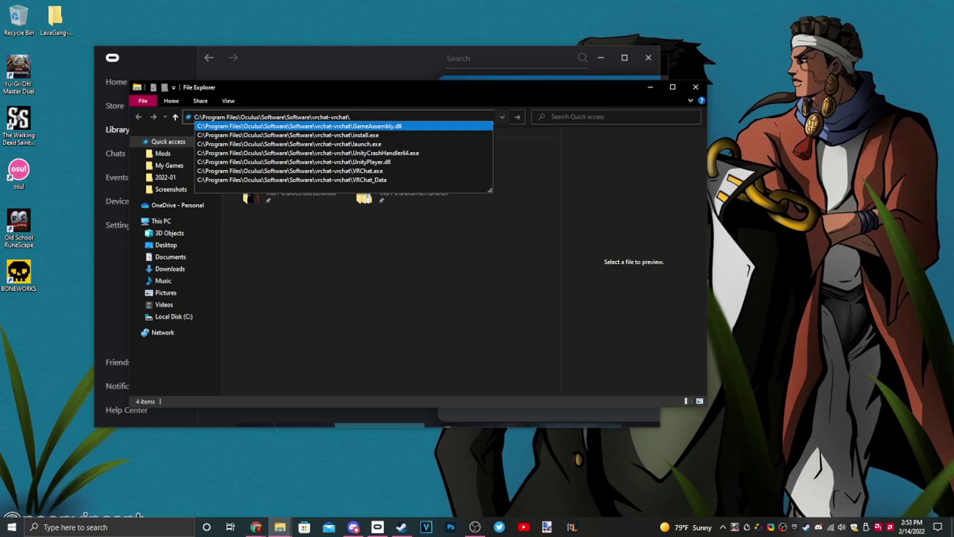
{"action": "key", "text": "Return"}
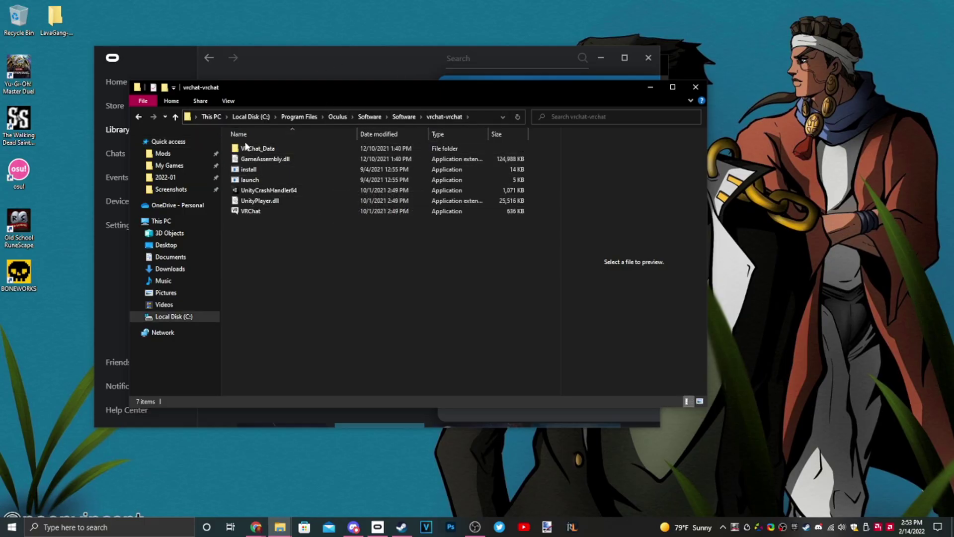
{"action": "key", "text": "alt+Left"}
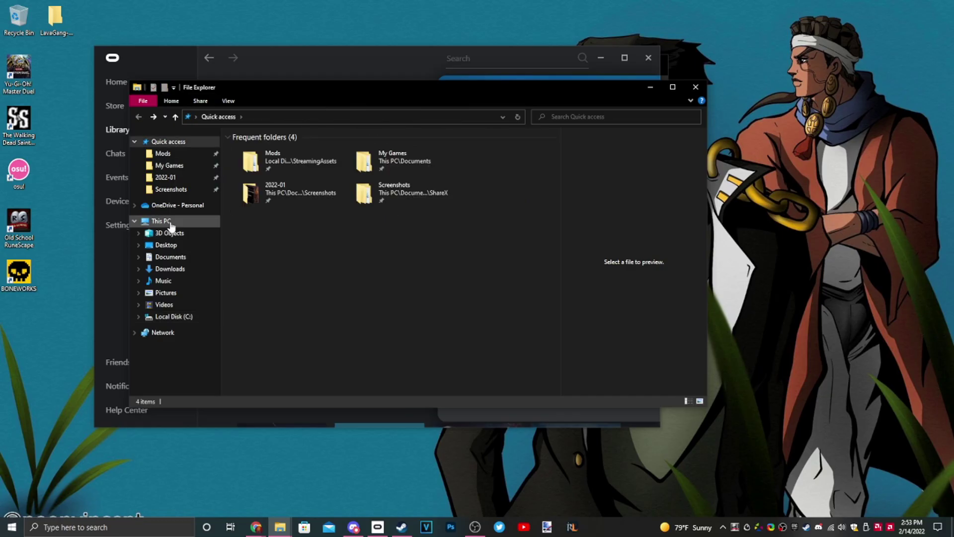
- Return to the BONEWORKS window and open the inner BONEWORKS game subfolder
{"action": "mouse_move", "coordinate": [281, 526]}
{"action": "left_click", "coordinate": [235, 473]}
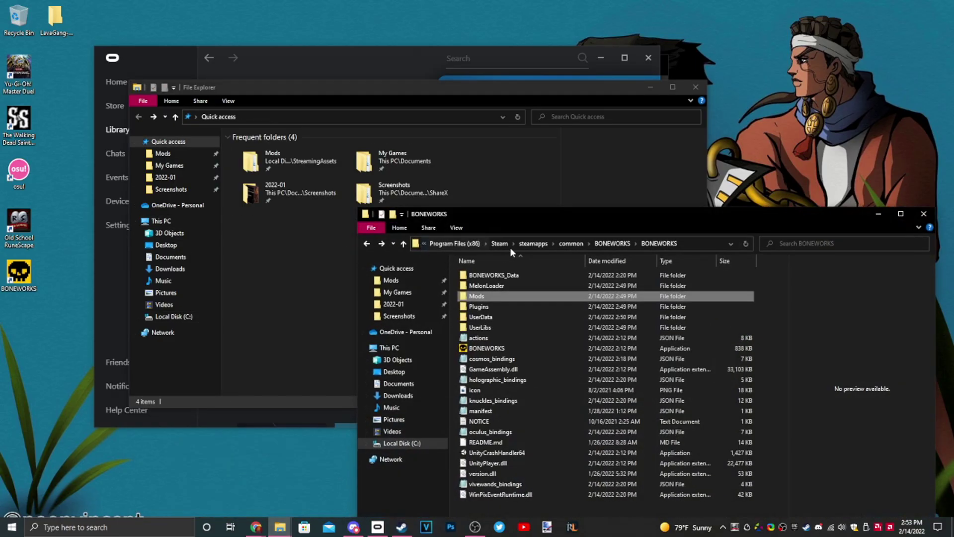
{"action": "key", "text": "alt+Up"}
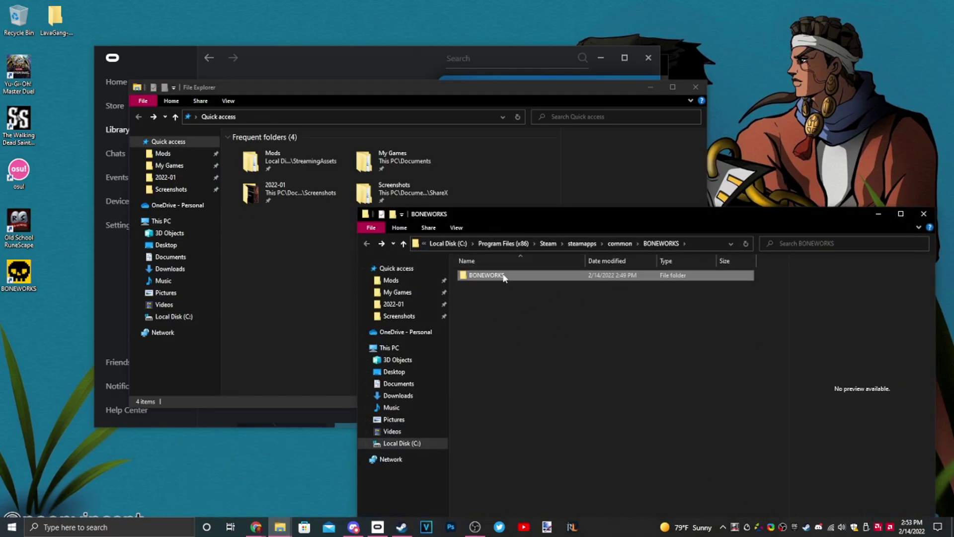
{"action": "double_click", "coordinate": [504, 277]}
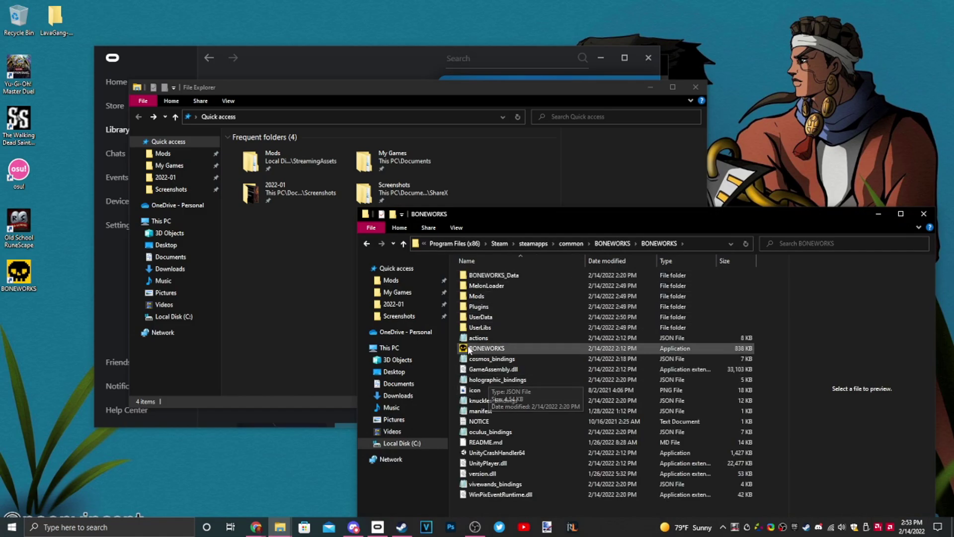
{"action": "left_click", "coordinate": [471, 348]}
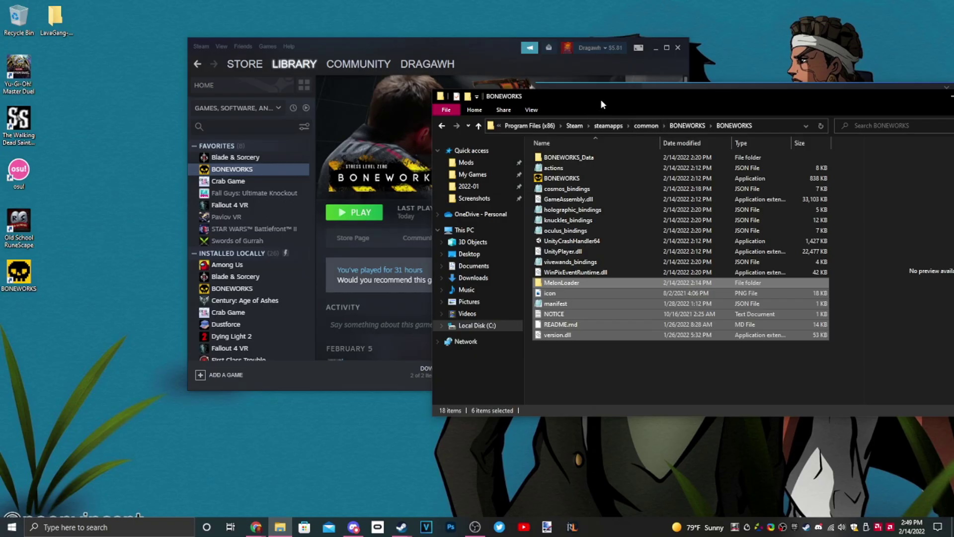
- Launch BONEWORKS from Steam, let the MelonLoader v0.5.3 console load, then leave the game
{"action": "left_click_drag", "start_coordinate": [348, 40], "coordinate": [260, 33]}
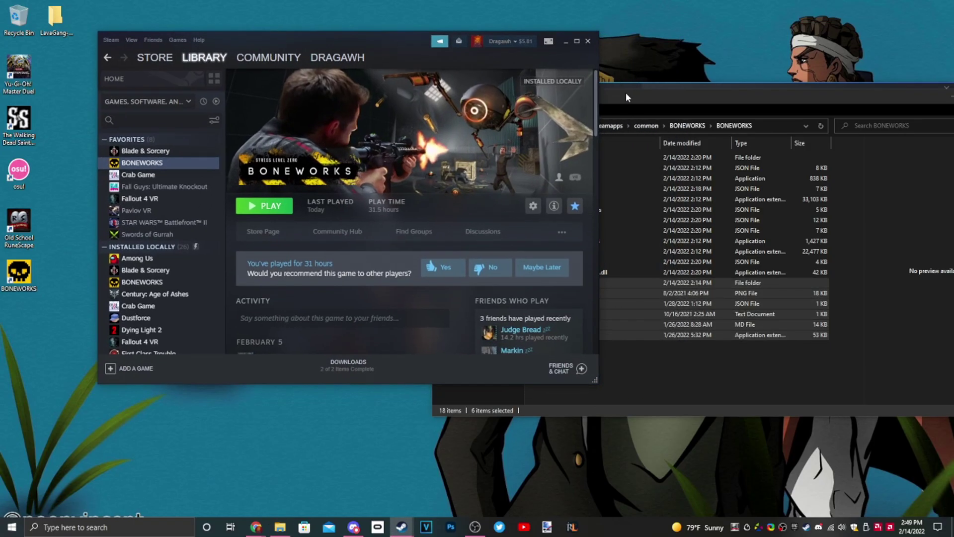
{"action": "left_click_drag", "start_coordinate": [625, 95], "coordinate": [618, 95]}
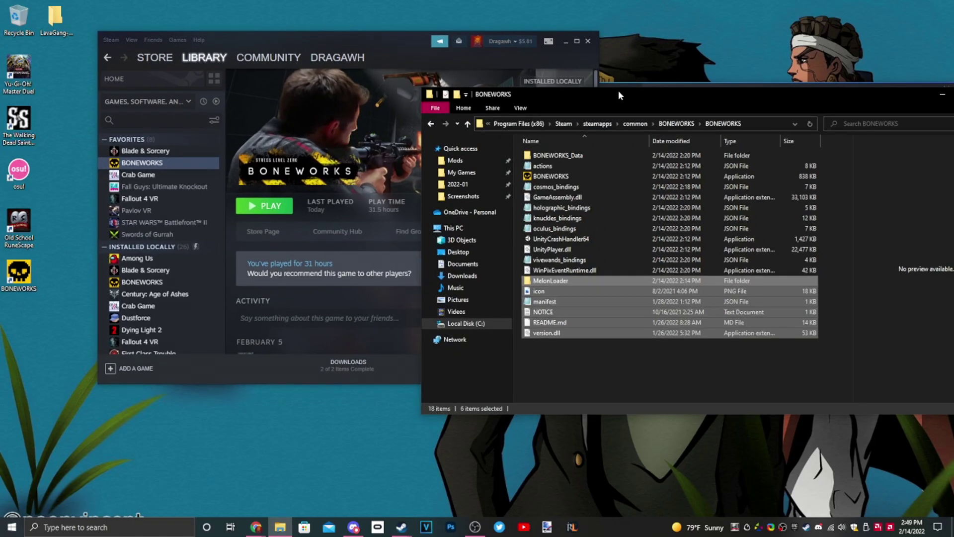
{"action": "left_click", "coordinate": [272, 209]}
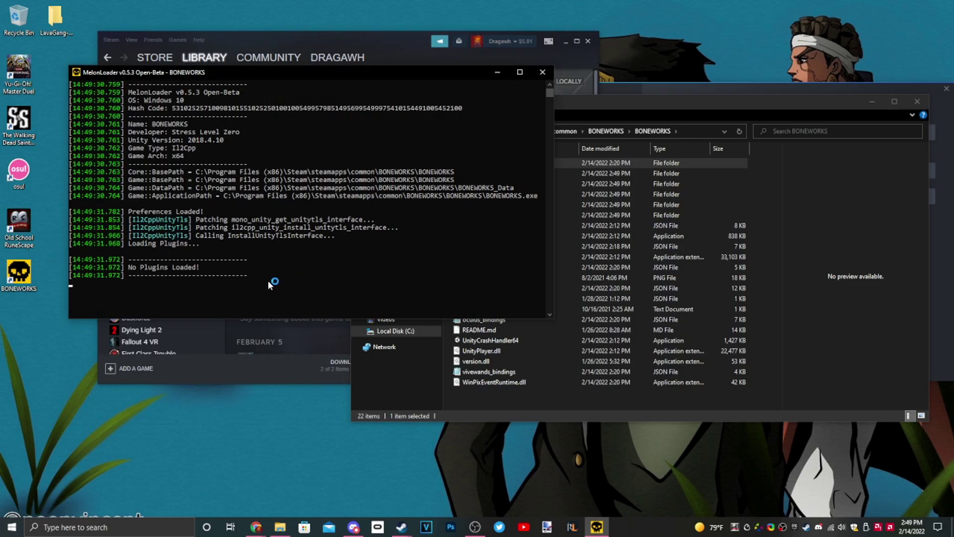
{"action": "mouse_move", "coordinate": [121, 79]}
{"action": "left_mouse_down"}
{"action": "mouse_move", "coordinate": [148, 86]}
{"action": "mouse_move", "coordinate": [124, 99]}
{"action": "mouse_move", "coordinate": [133, 80]}
{"action": "left_mouse_up"}
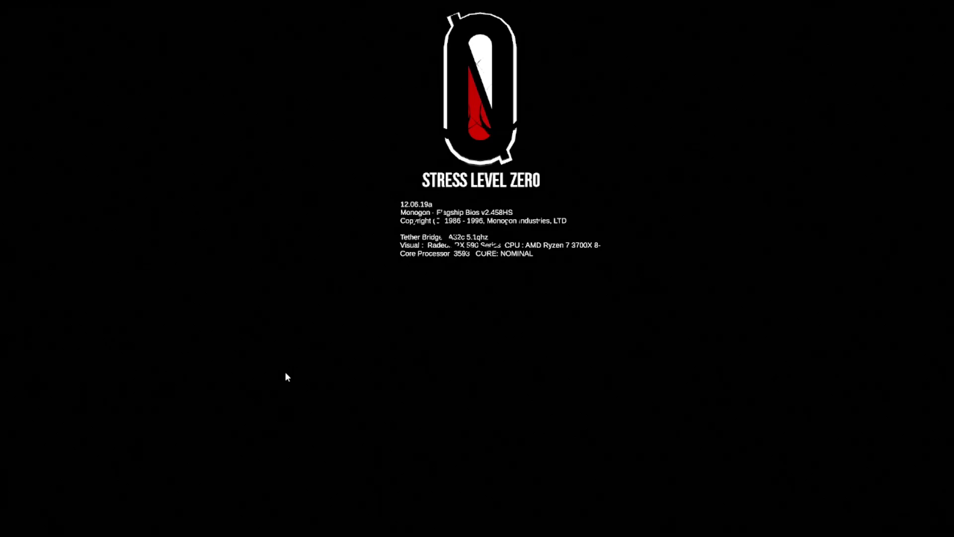
{"action": "key", "text": "alt+Tab"}
{"action": "key", "text": "alt+Tab"}
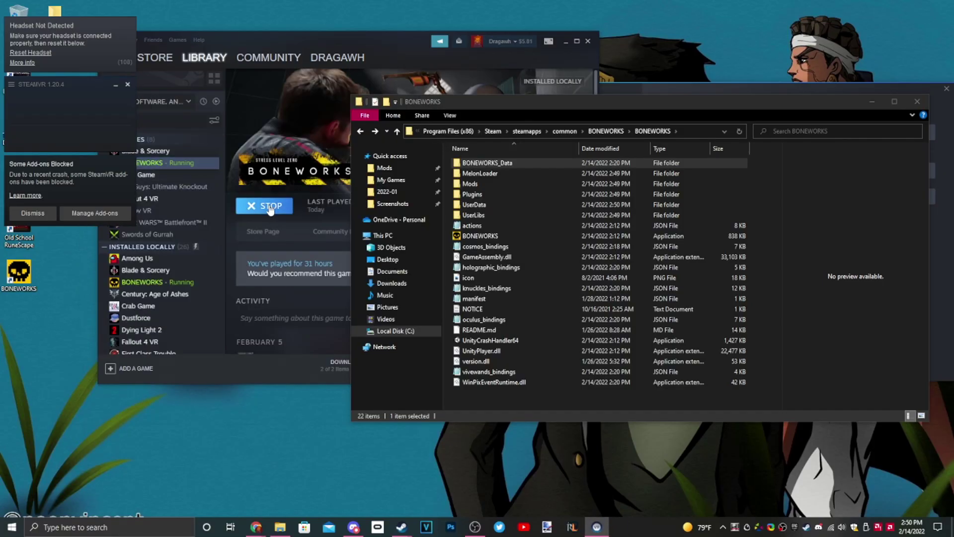
- Stop BONEWORKS in Steam and check the new Mods, Plugins and UserData folders
{"action": "left_click", "coordinate": [269, 206]}
{"action": "left_click", "coordinate": [127, 84]}
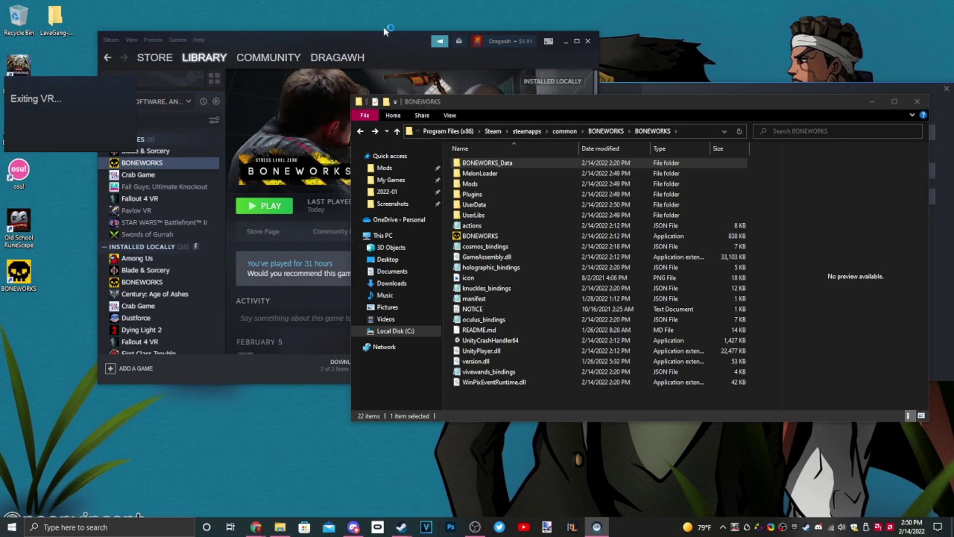
{"action": "left_click", "coordinate": [467, 195]}
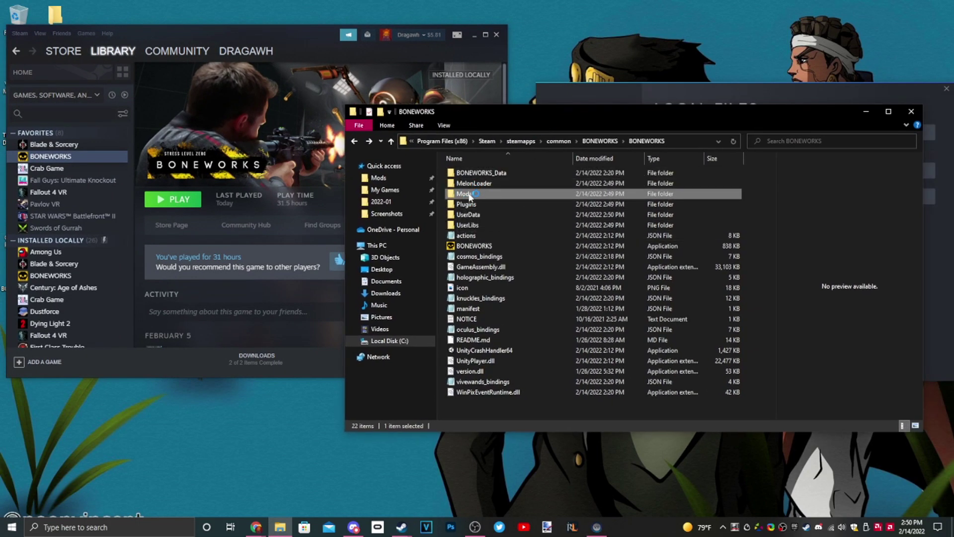
{"action": "left_click", "coordinate": [469, 205]}
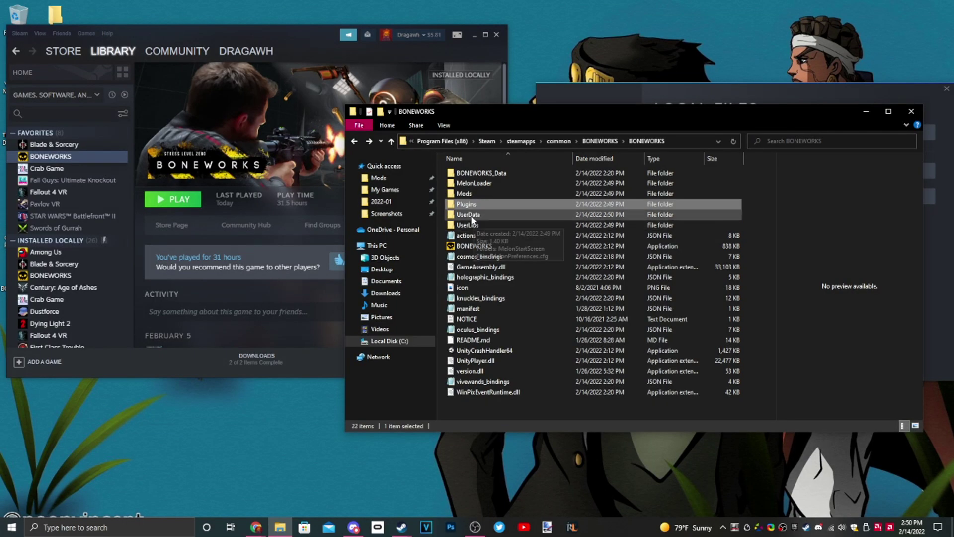
{"action": "left_click", "coordinate": [473, 217]}
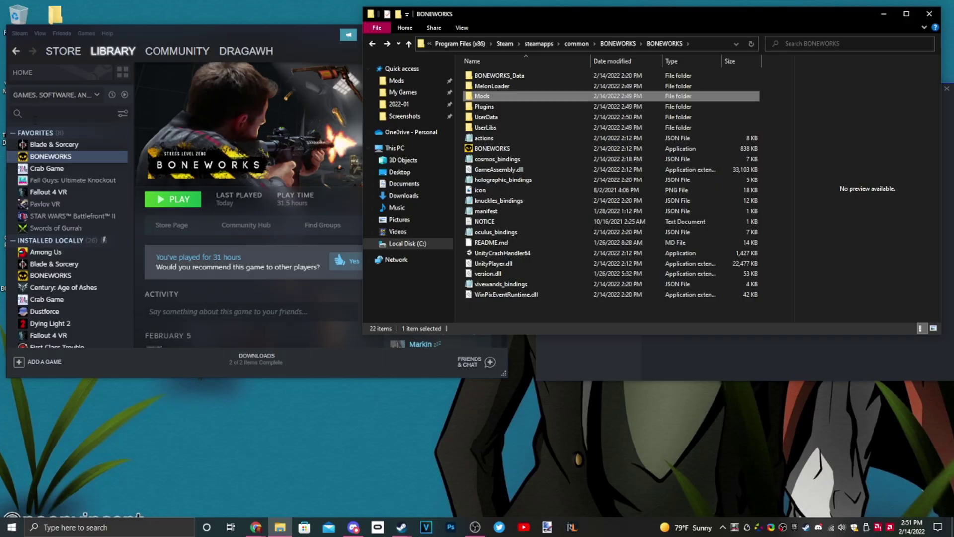
{"action": "key", "text": "alt+Tab"}
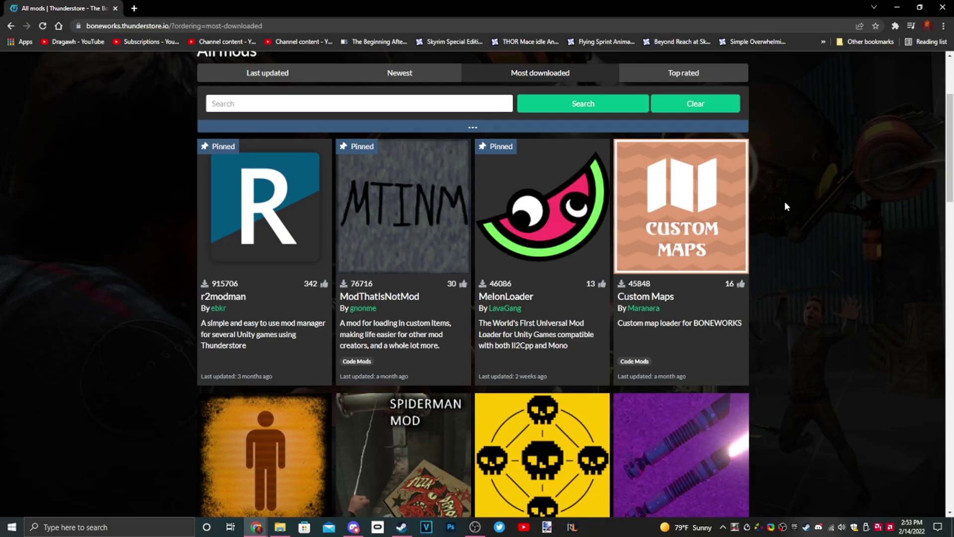
- Open the ModThatIsNotMod and Custom Maps pages in background tabs
{"action": "middle_click", "coordinate": [399, 223]}
{"action": "middle_click", "coordinate": [686, 210]}
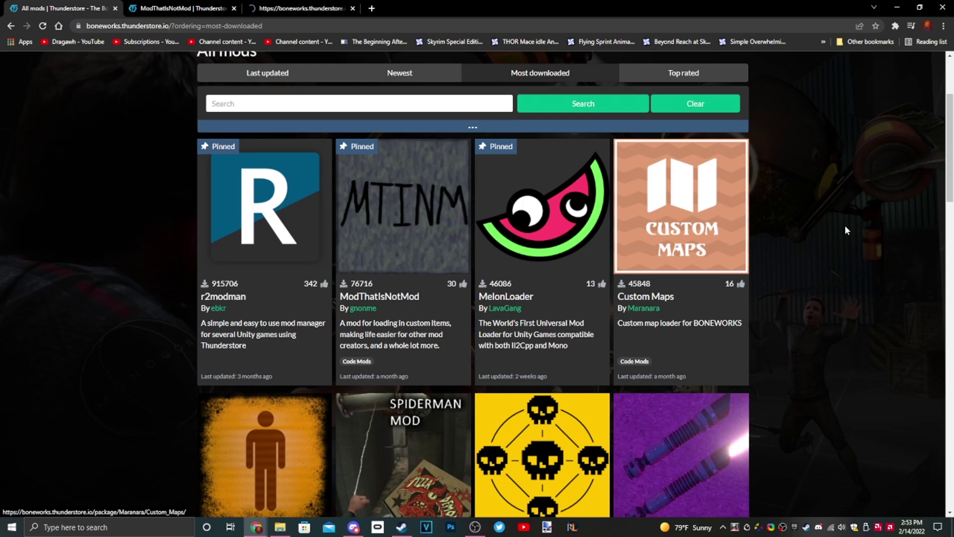
{"action": "scroll", "coordinate": [828, 243], "scroll_direction": "down", "scroll_amount": 5}
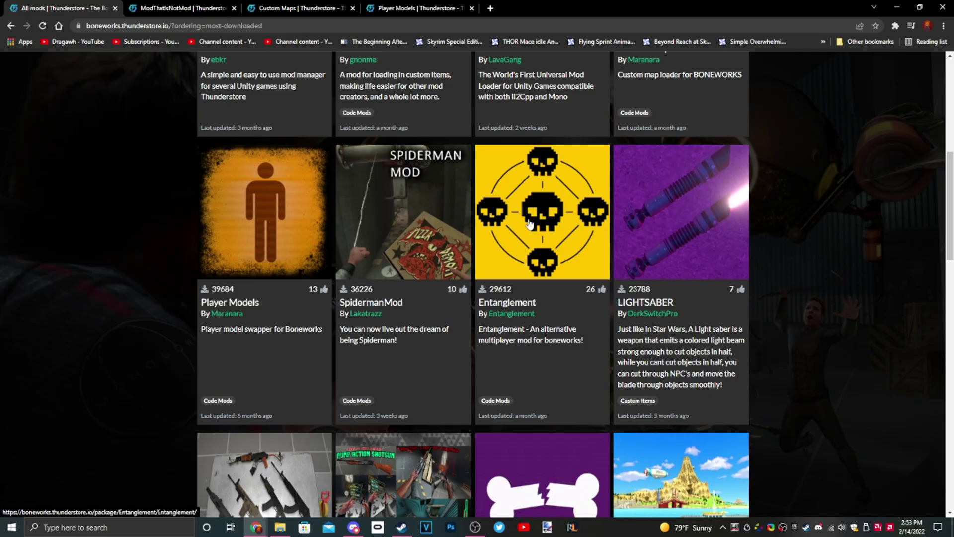
{"action": "scroll", "coordinate": [910, 255], "scroll_direction": "down", "scroll_amount": 1}
{"action": "scroll", "coordinate": [910, 254], "scroll_direction": "up", "scroll_amount": 5}
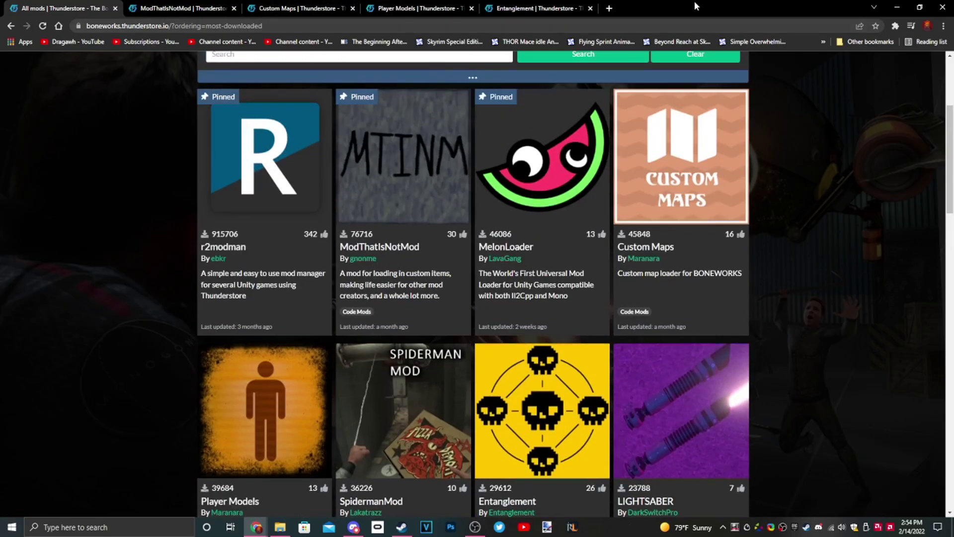
- Manually download the Custom Maps, Player Models and Entanglement mod zips
{"action": "left_click", "coordinate": [184, 7]}
{"action": "left_click", "coordinate": [310, 8]}
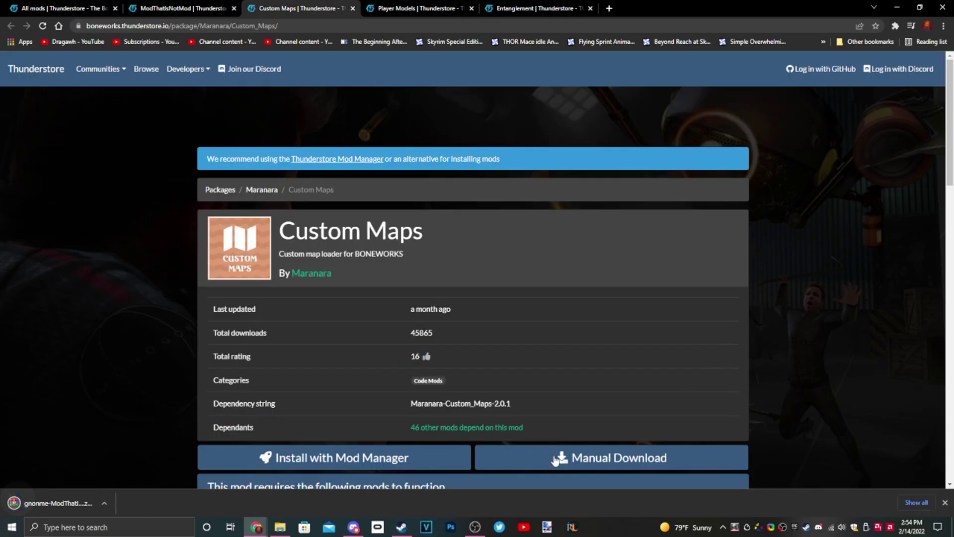
{"action": "left_click", "coordinate": [556, 460]}
{"action": "scroll", "coordinate": [517, 288], "scroll_direction": "down", "scroll_amount": 2}
{"action": "key", "text": "ctrl+Tab"}
{"action": "scroll", "coordinate": [622, 409], "scroll_direction": "down", "scroll_amount": 3}
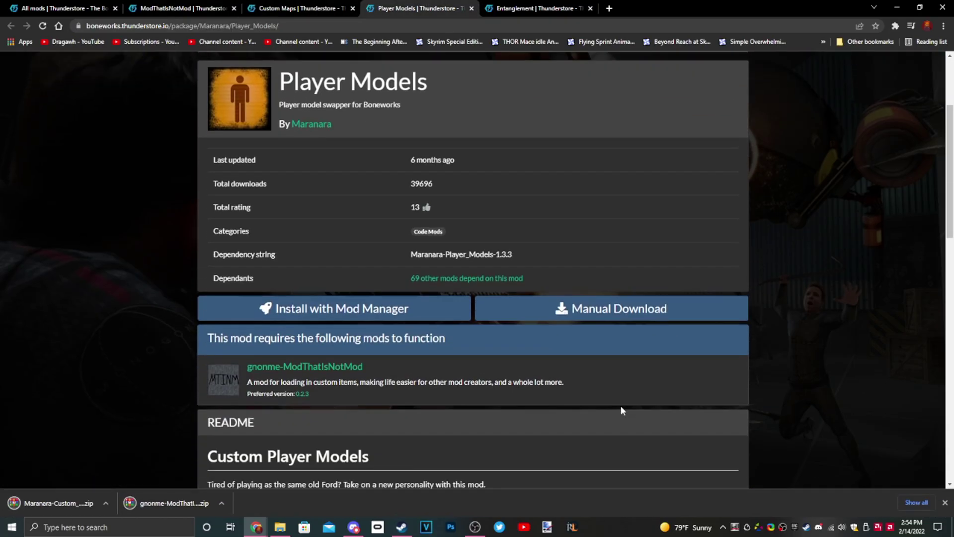
{"action": "left_click", "coordinate": [603, 308]}
{"action": "key", "text": "ctrl+Tab"}
{"action": "scroll", "coordinate": [589, 413], "scroll_direction": "down", "scroll_amount": 1}
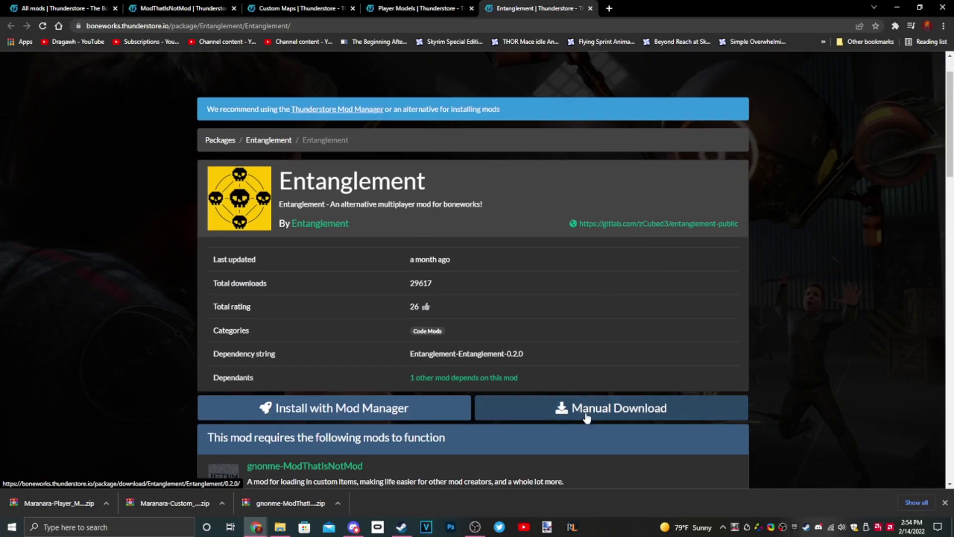
{"action": "left_click", "coordinate": [586, 417]}
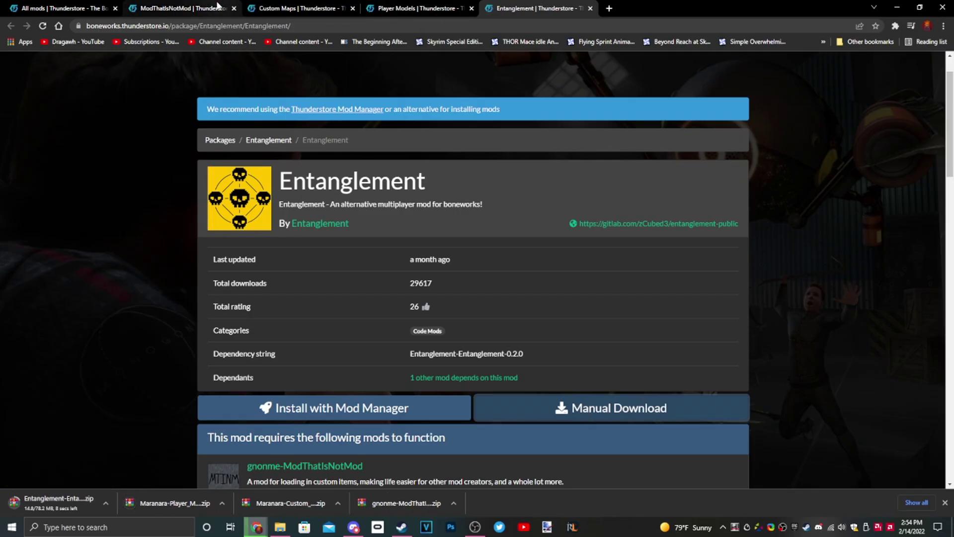
- Close the extra mod tabs and minimize the browser
{"action": "middle_click", "coordinate": [217, 6]}
{"action": "middle_click", "coordinate": [217, 6]}
{"action": "middle_click", "coordinate": [217, 6]}
{"action": "middle_click", "coordinate": [217, 6]}
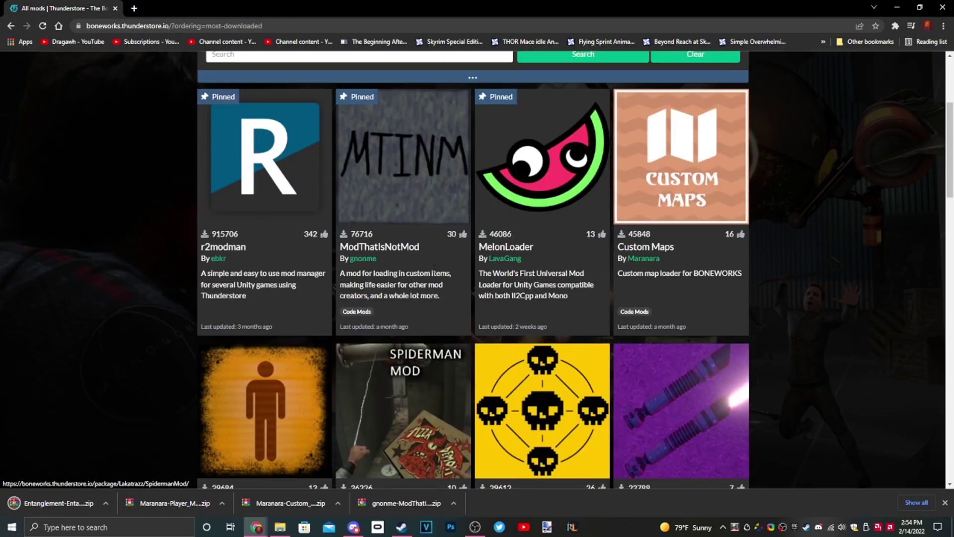
{"action": "left_click", "coordinate": [900, 6]}
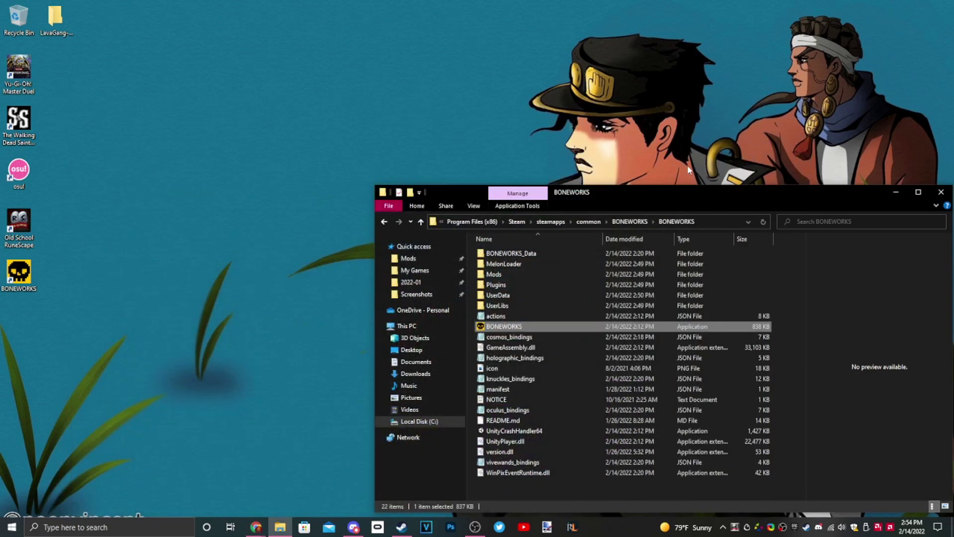
- Move the four new mod archives from Downloads onto the desktop
{"action": "left_click_drag", "start_coordinate": [641, 193], "coordinate": [563, 107]}
{"action": "left_click", "coordinate": [336, 286]}
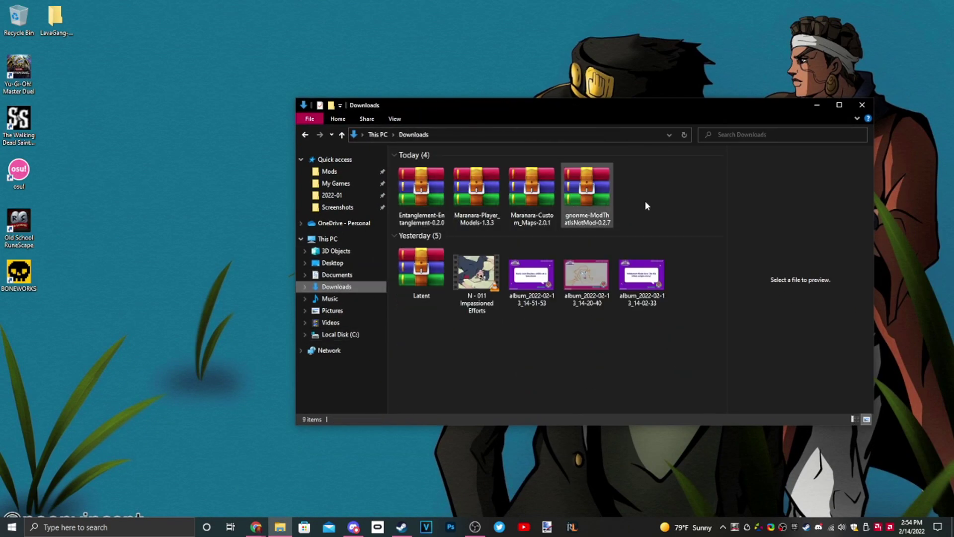
{"action": "left_click_drag", "start_coordinate": [645, 206], "coordinate": [132, 74]}
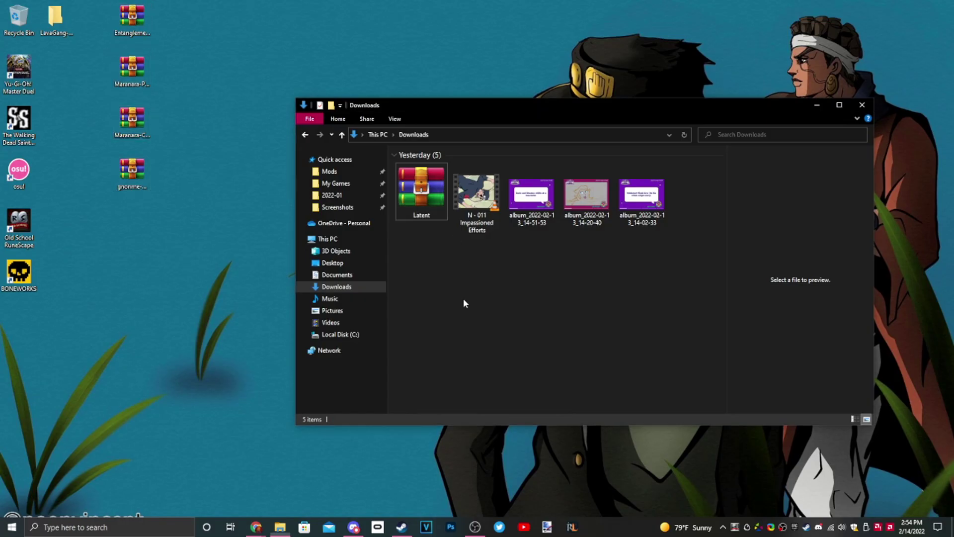
{"action": "key", "text": "alt+Left"}
{"action": "left_click", "coordinate": [428, 239]}
{"action": "left_click_drag", "start_coordinate": [505, 107], "coordinate": [523, 77]}
- Extract each of the four desktop archives into its own folder
{"action": "left_click", "coordinate": [140, 19]}
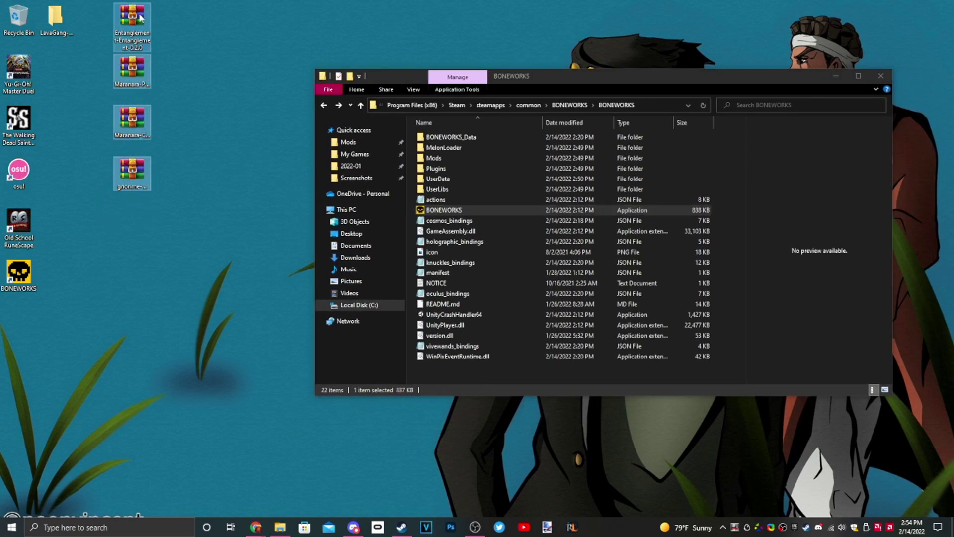
{"action": "right_click", "coordinate": [141, 18]}
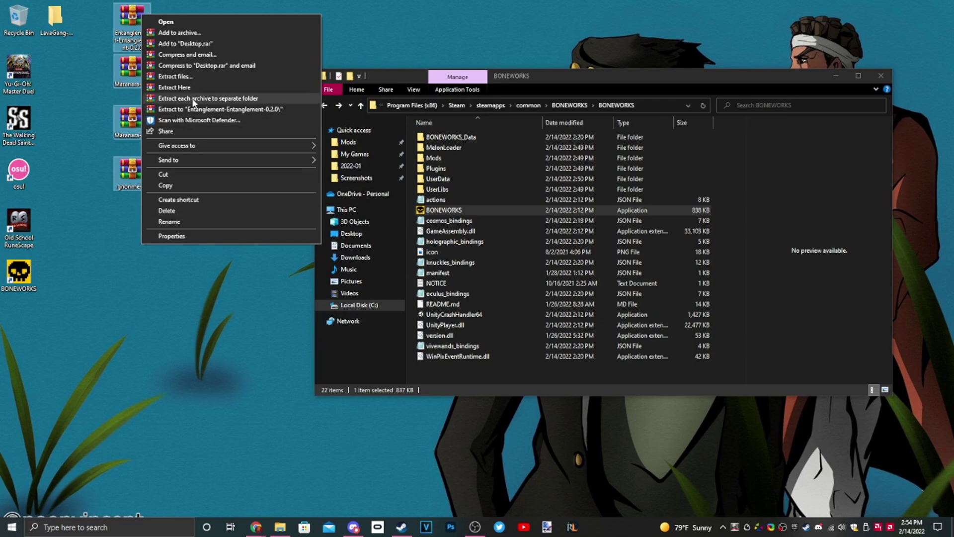
{"action": "left_click", "coordinate": [185, 98]}
{"action": "right_click", "coordinate": [142, 22]}
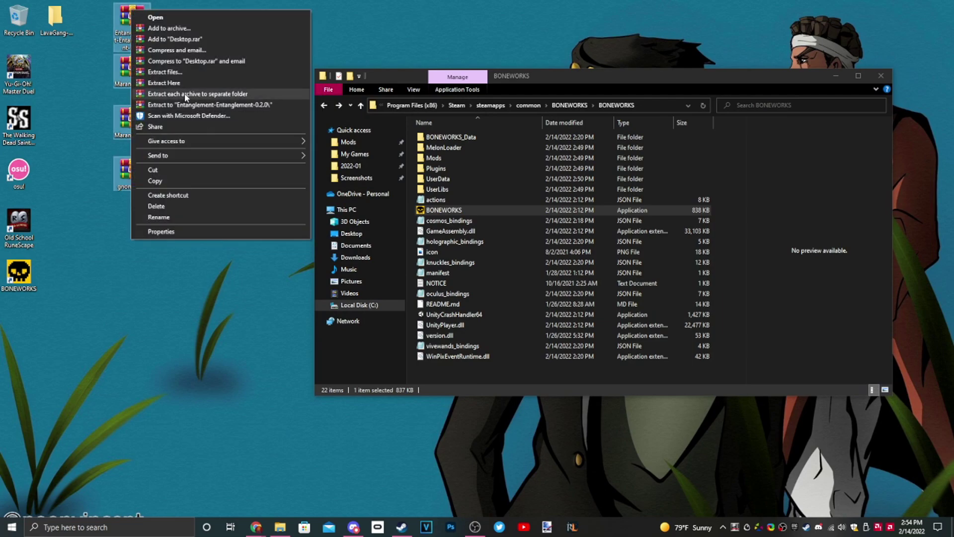
{"action": "left_click", "coordinate": [185, 98]}
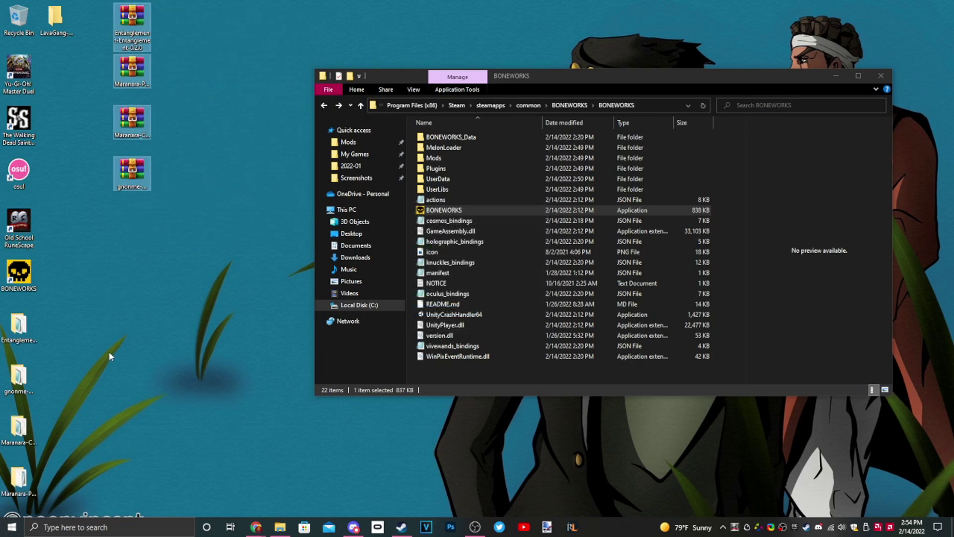
- Delete the four archives to the Recycle Bin and line up the extracted mod folders
{"action": "left_click_drag", "start_coordinate": [19, 328], "coordinate": [214, 172]}
{"action": "left_click_drag", "start_coordinate": [116, 229], "coordinate": [19, 17]}
{"action": "left_click_drag", "start_coordinate": [15, 338], "coordinate": [30, 447]}
{"action": "left_click_drag", "start_coordinate": [18, 377], "coordinate": [207, 233]}
{"action": "left_click_drag", "start_coordinate": [18, 476], "coordinate": [207, 325]}
- Move Entanglement.dll into the BONEWORKS Mods folder and close its folder
{"action": "left_click", "coordinate": [208, 171]}
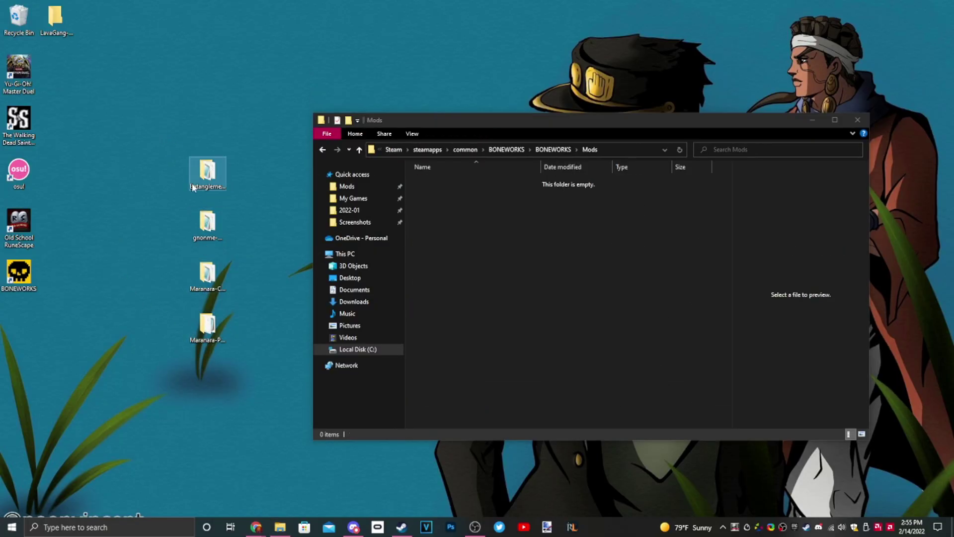
{"action": "double_click", "coordinate": [208, 174]}
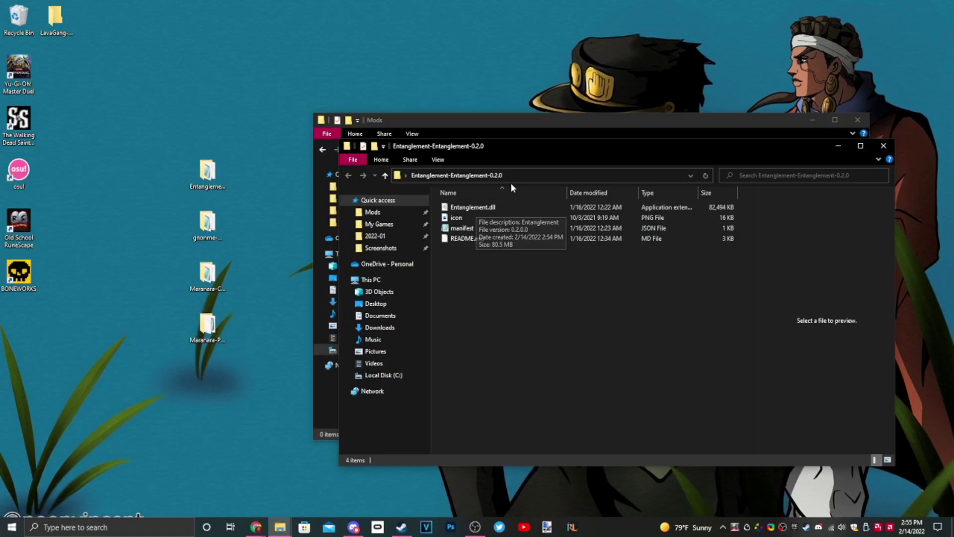
{"action": "left_click_drag", "start_coordinate": [513, 153], "coordinate": [220, 189]}
{"action": "left_click_drag", "start_coordinate": [585, 120], "coordinate": [621, 36]}
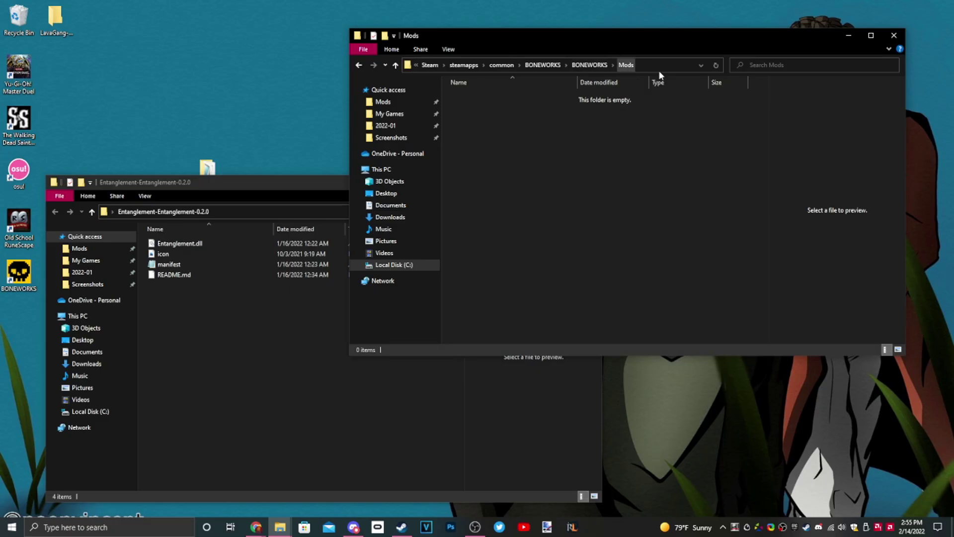
{"action": "left_click_drag", "start_coordinate": [180, 245], "coordinate": [579, 178]}
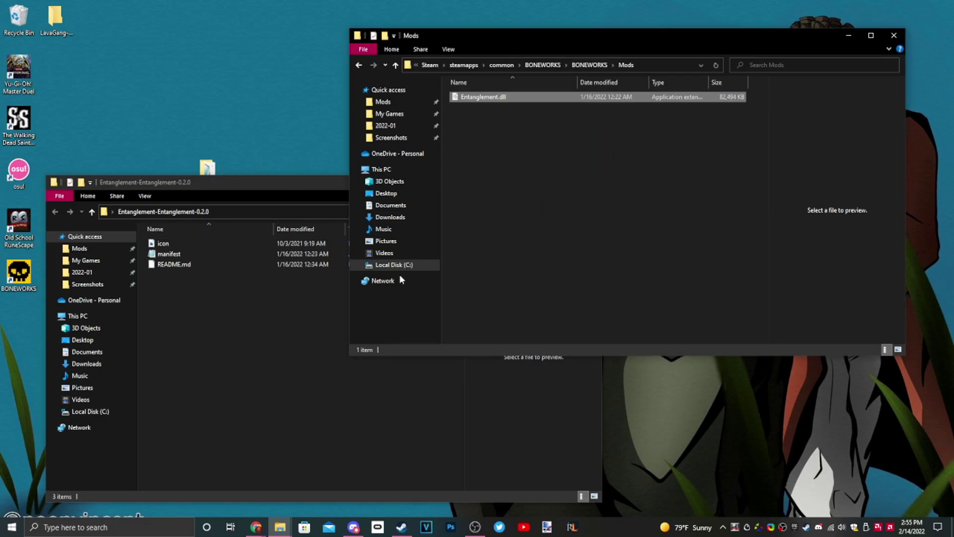
{"action": "left_click", "coordinate": [207, 314]}
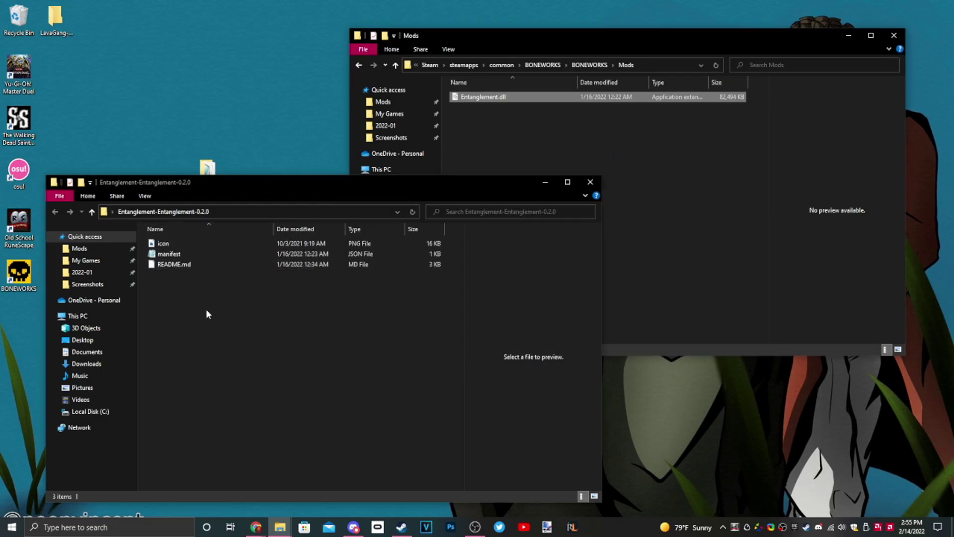
{"action": "left_click", "coordinate": [590, 182]}
- Move both ModThatIsNotMod files from its Mods subfolder into the game's Mods folder
{"action": "double_click", "coordinate": [207, 223]}
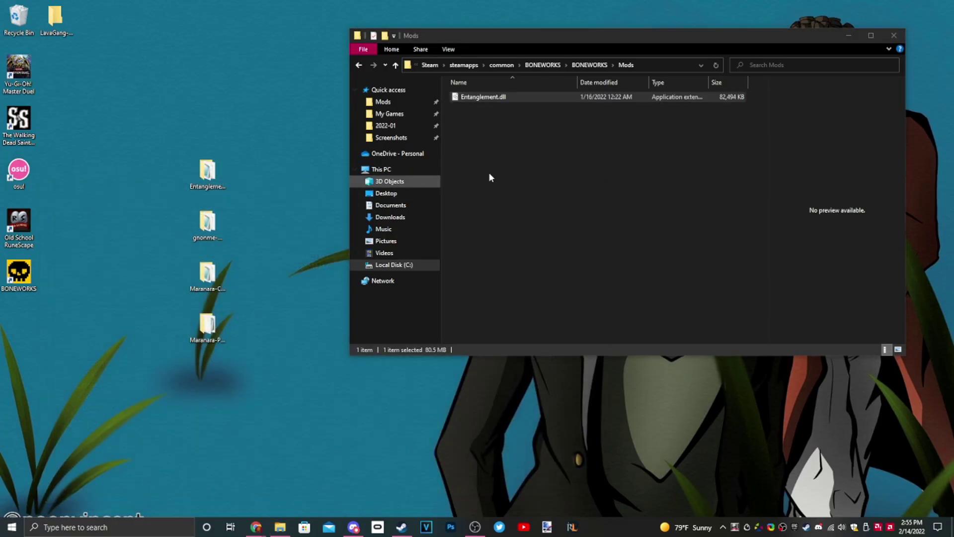
{"action": "left_click_drag", "start_coordinate": [532, 49], "coordinate": [184, 148]}
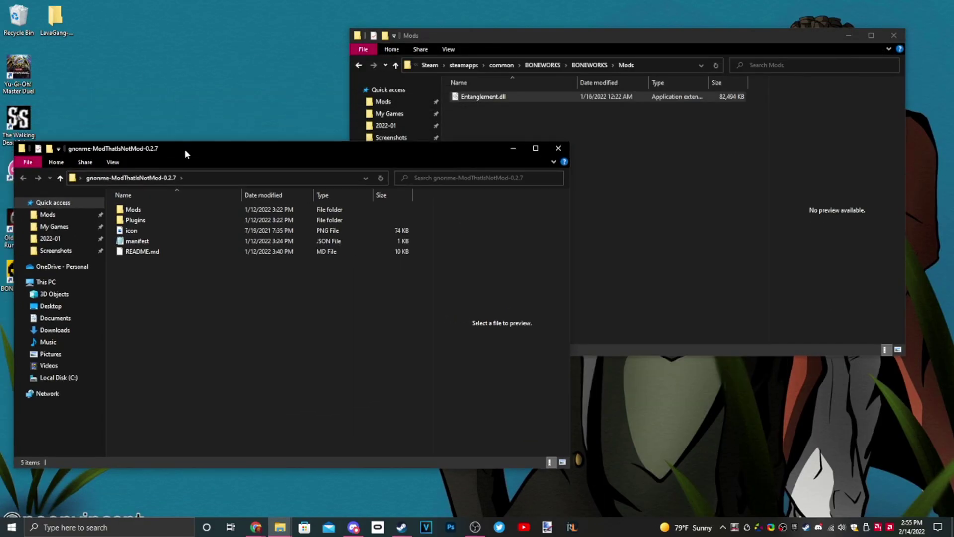
{"action": "left_click", "coordinate": [676, 200]}
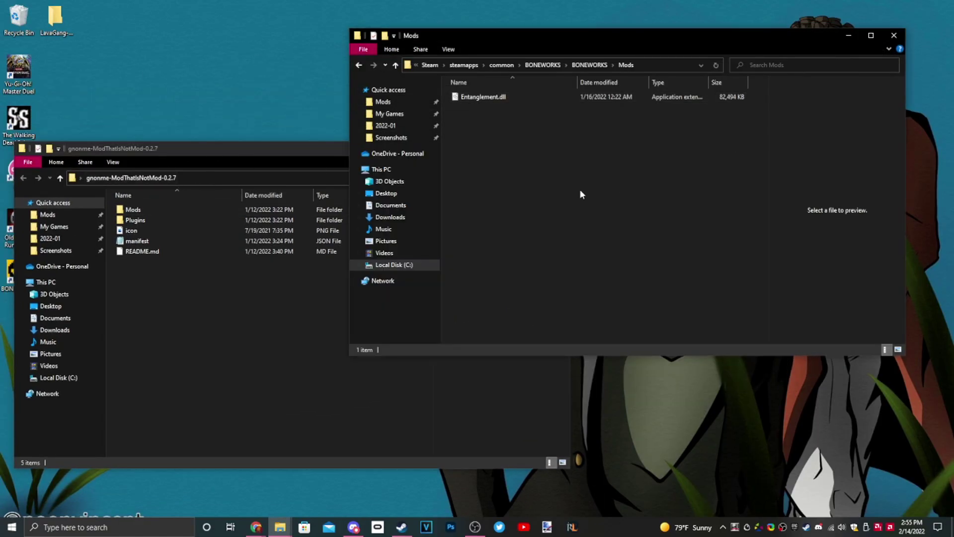
{"action": "key", "text": "alt+Up"}
{"action": "double_click", "coordinate": [134, 210]}
{"action": "key", "text": "ctrl+a"}
{"action": "left_click_drag", "start_coordinate": [144, 260], "coordinate": [470, 118]}
- Move BackwardsCompatibilityPlugin.dll into the game's Plugins folder
{"action": "left_click", "coordinate": [216, 294]}
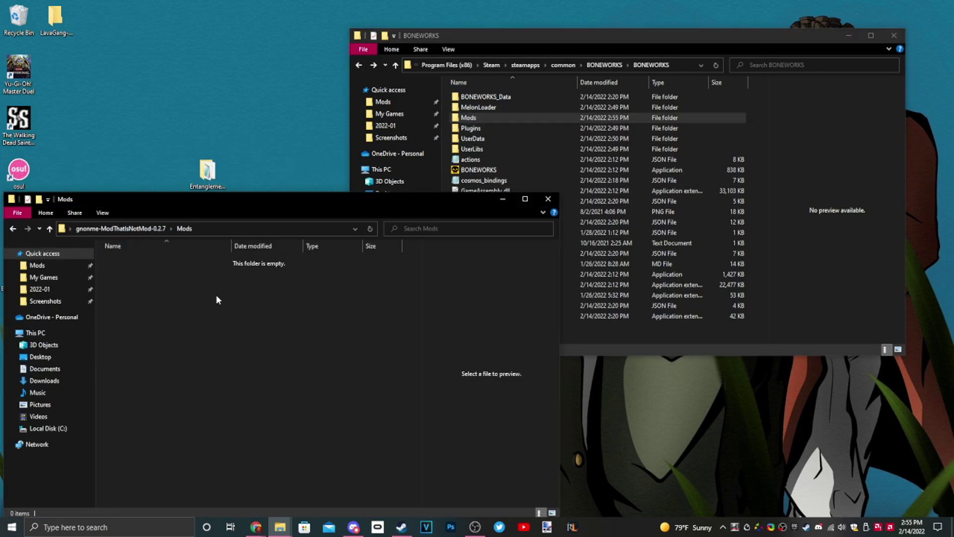
{"action": "key", "text": "alt+Up"}
{"action": "double_click", "coordinate": [124, 269]}
{"action": "left_click_drag", "start_coordinate": [137, 260], "coordinate": [471, 128]}
{"action": "key", "text": "ctrl+w"}
- Move CustomMaps.dll into the game's Mods folder and close the Custom Maps window
{"action": "double_click", "coordinate": [468, 117]}
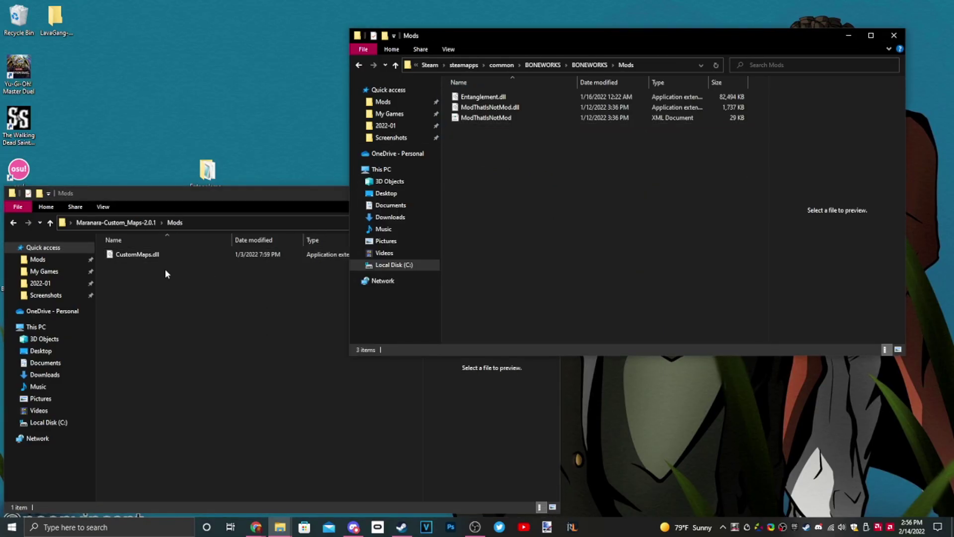
{"action": "left_click_drag", "start_coordinate": [137, 254], "coordinate": [551, 149]}
{"action": "left_click", "coordinate": [258, 197]}
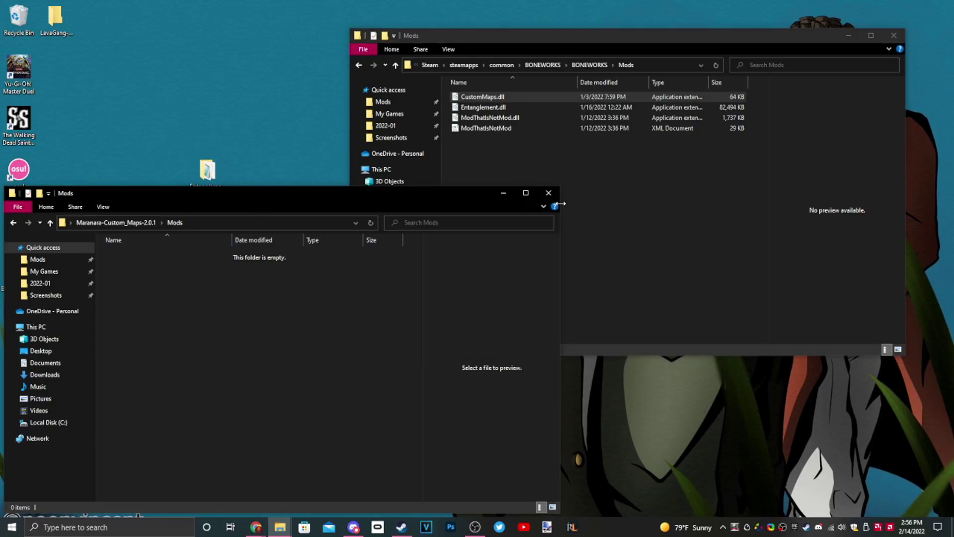
{"action": "left_click", "coordinate": [549, 192]}
- Move PlayerModels.dll into the game's Mods folder and close the Player Models window
{"action": "double_click", "coordinate": [206, 325]}
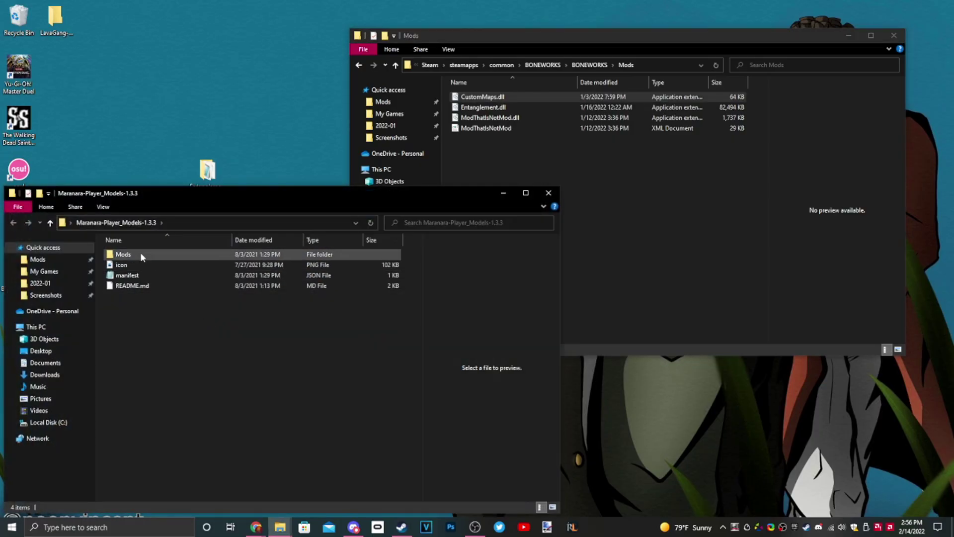
{"action": "double_click", "coordinate": [123, 254]}
{"action": "left_click_drag", "start_coordinate": [137, 259], "coordinate": [493, 164]}
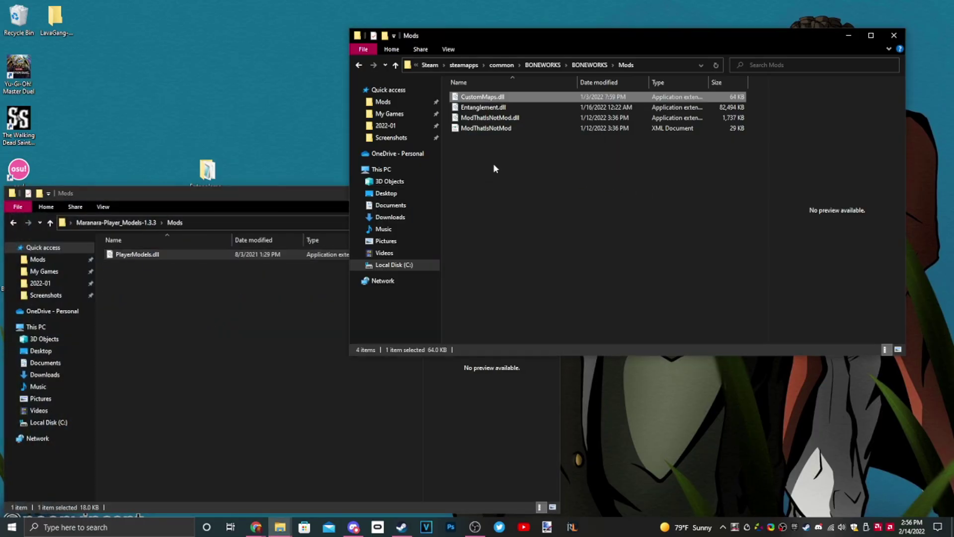
{"action": "left_click", "coordinate": [283, 319]}
{"action": "left_click", "coordinate": [548, 194]}
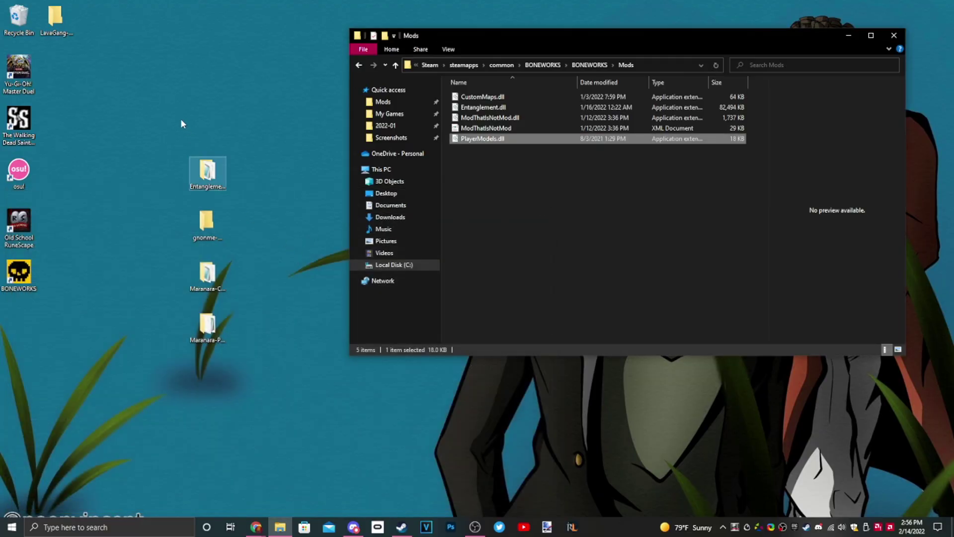
- Delete the four extracted mod folders to the Recycle Bin and recheck the Mods folder
{"action": "left_click_drag", "start_coordinate": [233, 154], "coordinate": [234, 396]}
{"action": "left_click_drag", "start_coordinate": [206, 330], "coordinate": [18, 18]}
{"action": "left_click", "coordinate": [395, 65]}
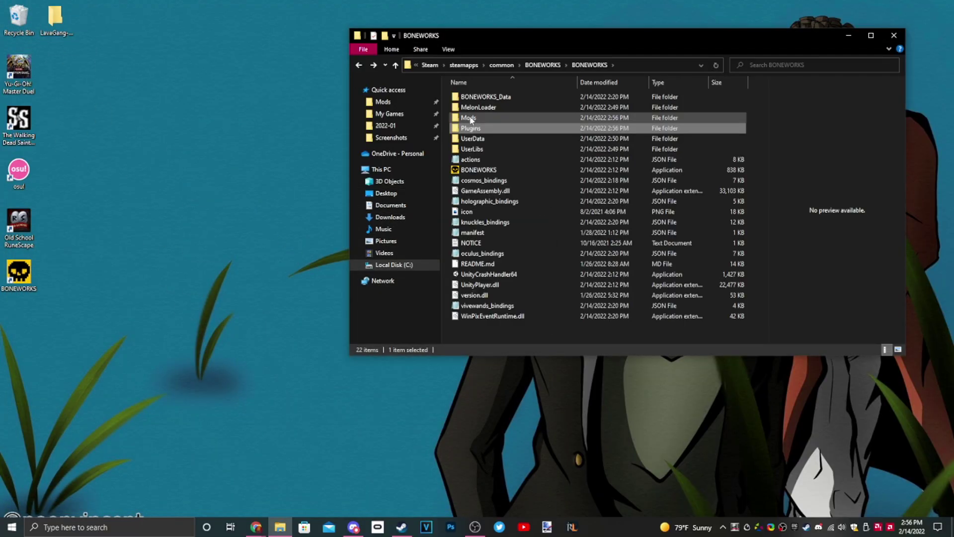
{"action": "double_click", "coordinate": [469, 121]}
- Launch BONEWORKS from its install folder with the mods loaded
{"action": "key", "text": "alt+Up"}
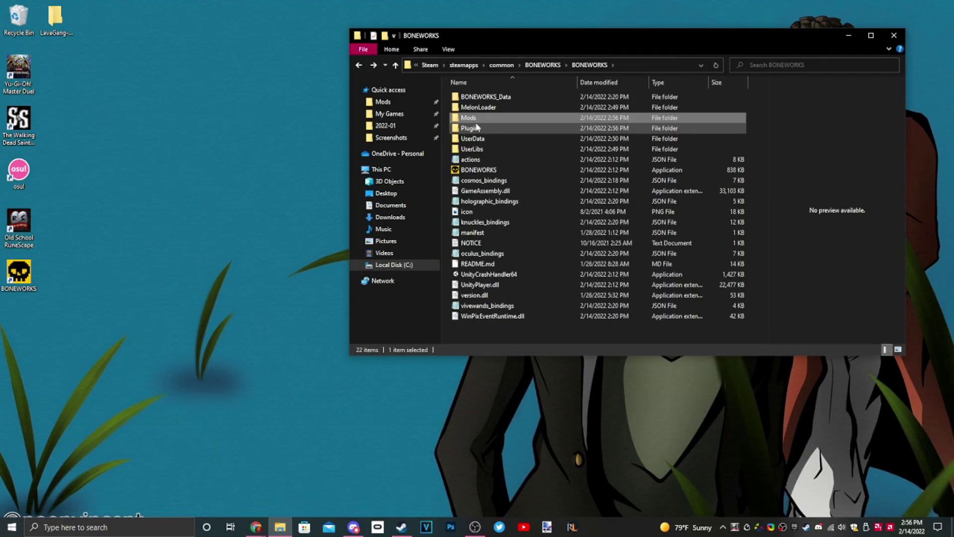
{"action": "left_click", "coordinate": [477, 162]}
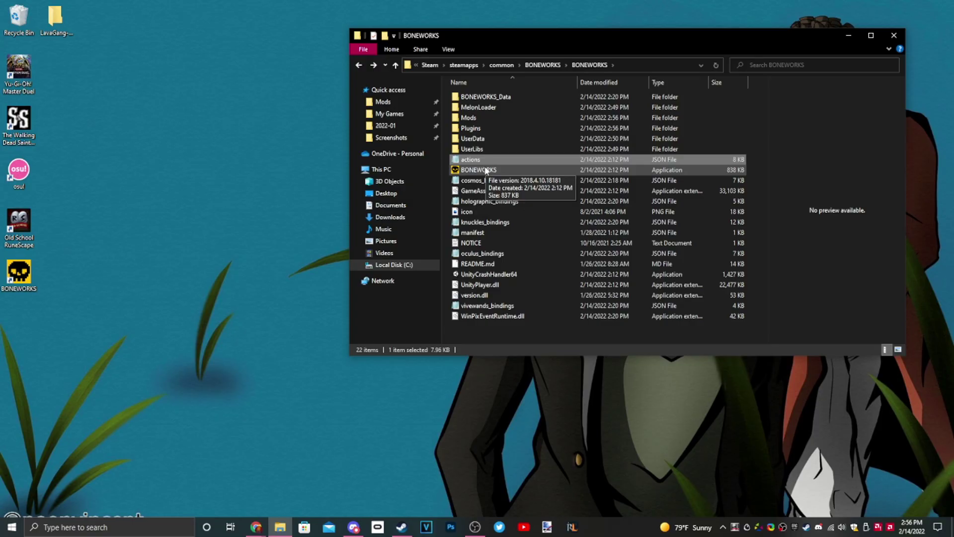
{"action": "double_click", "coordinate": [486, 170]}
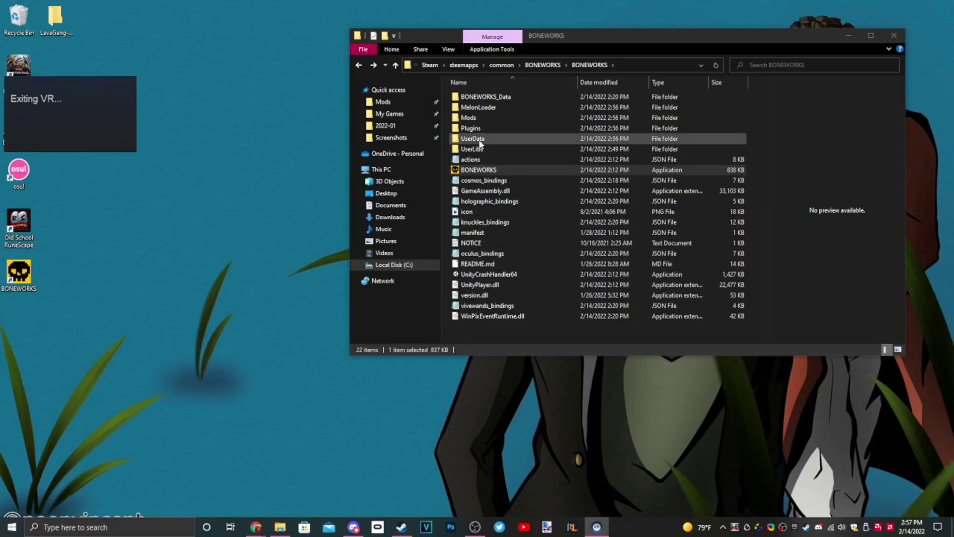
- Look inside the game's UserData folder, then return to the BONEWORKS folder
{"action": "double_click", "coordinate": [479, 141]}
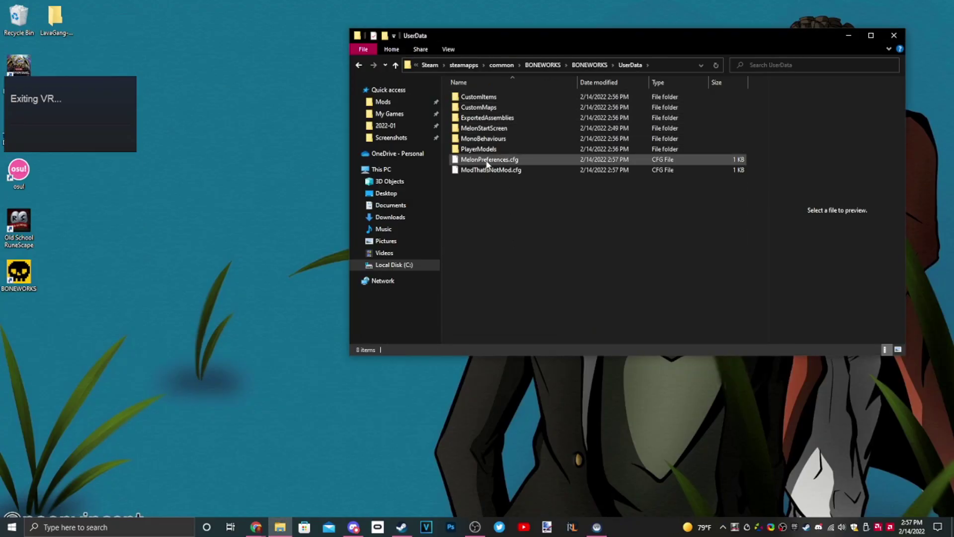
{"action": "left_click", "coordinate": [483, 98]}
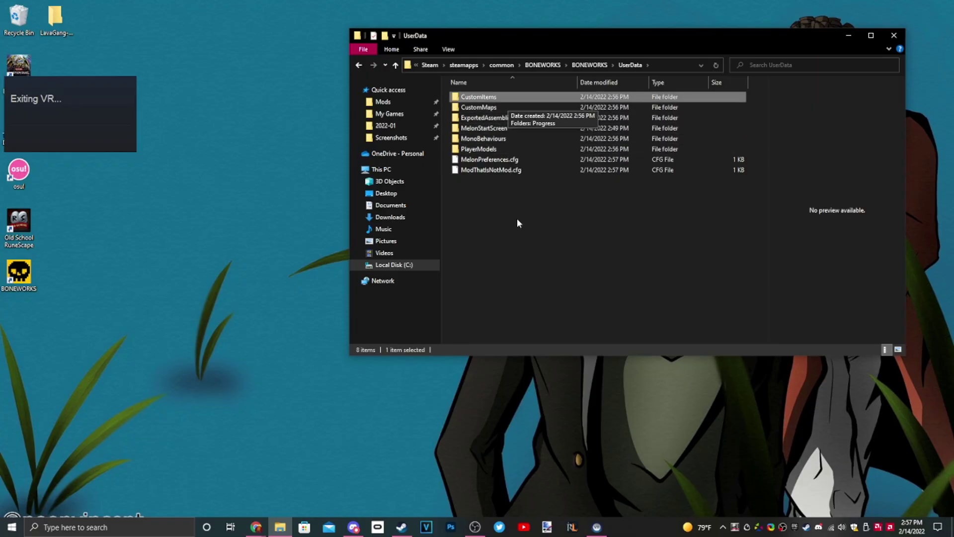
{"action": "left_click", "coordinate": [505, 227]}
{"action": "key", "text": "BackSpace"}
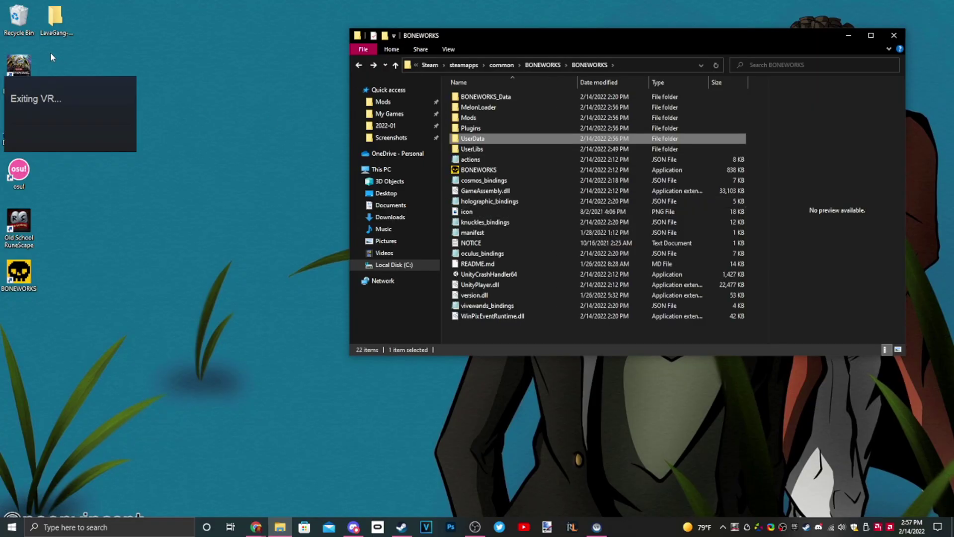
- Close the Thunderstore browser window
{"action": "mouse_move", "coordinate": [255, 526]}
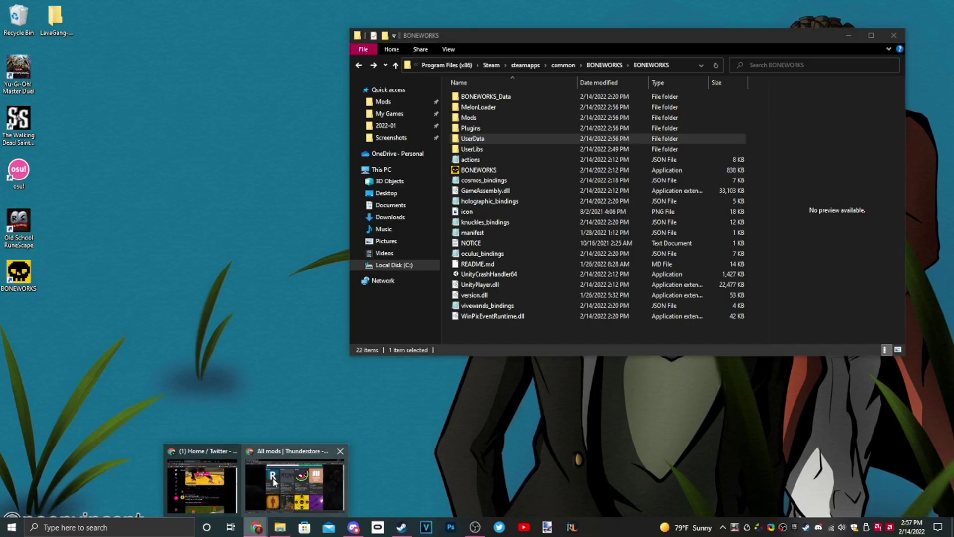
{"action": "left_click", "coordinate": [304, 485]}
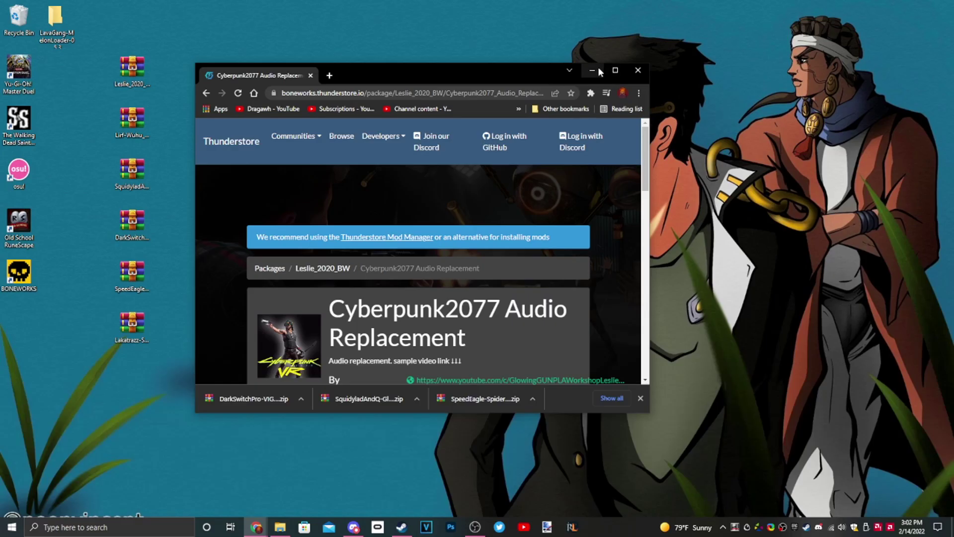
{"action": "left_click", "coordinate": [638, 70]}
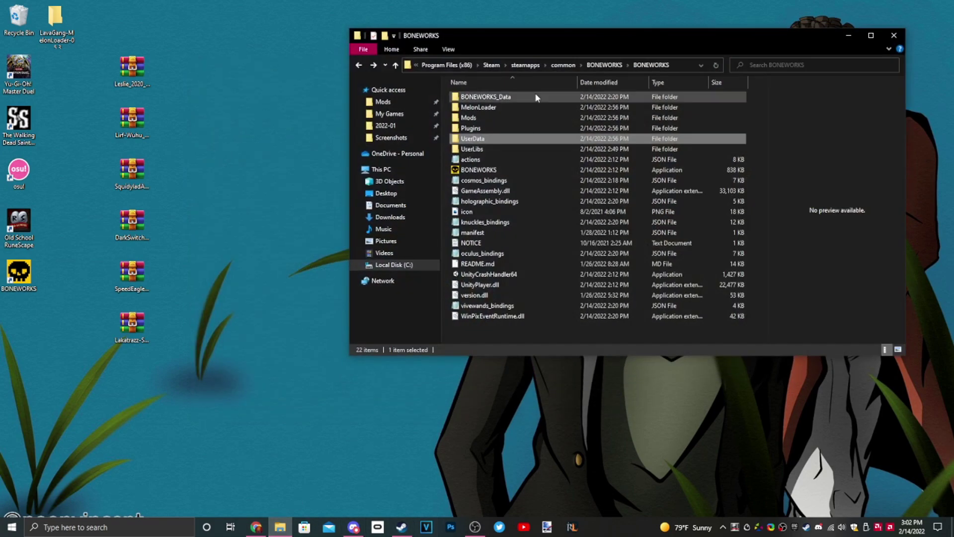
- Copy UserData, Mods and MelonLoader from the Cyberpunk2077 Audio Replacement archive into BONEWORKS
{"action": "double_click", "coordinate": [131, 69]}
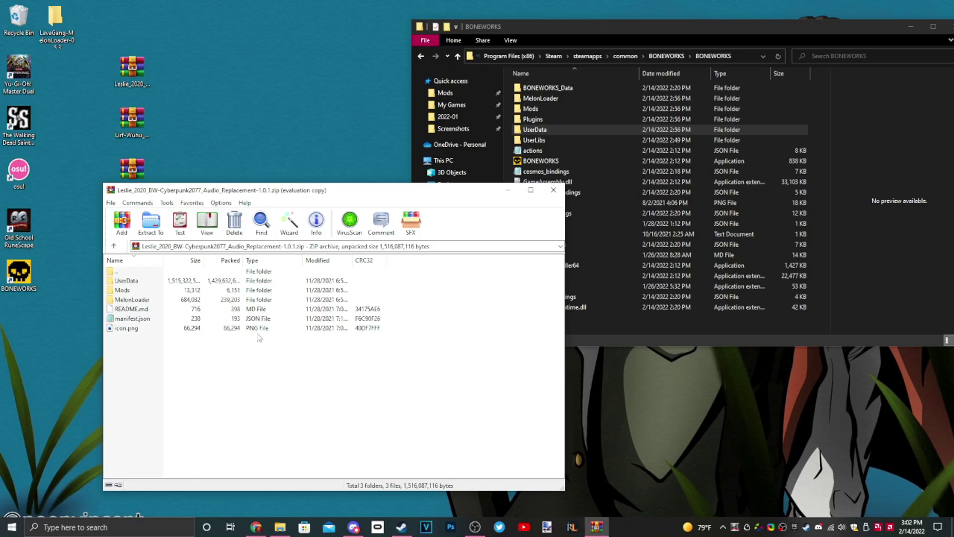
{"action": "left_click", "coordinate": [128, 282]}
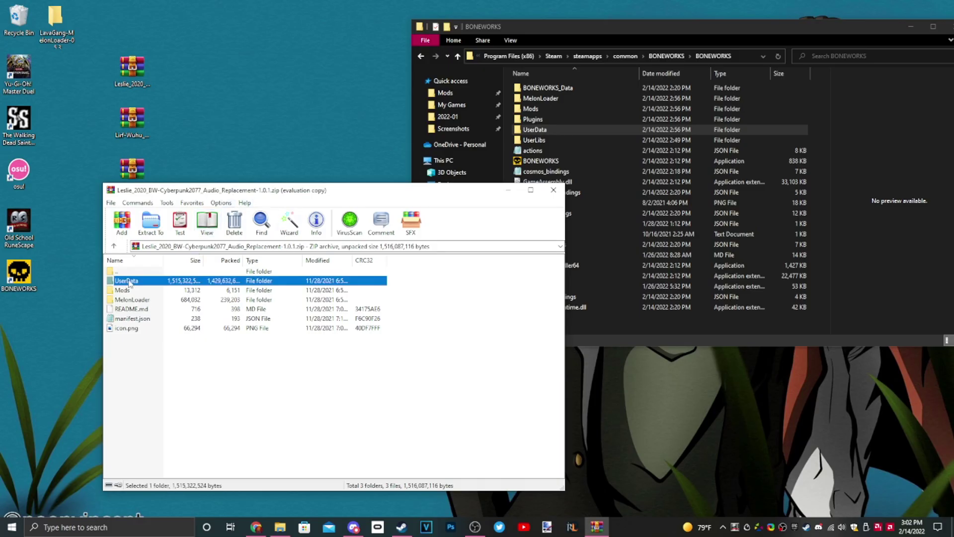
{"action": "left_click", "coordinate": [124, 292]}
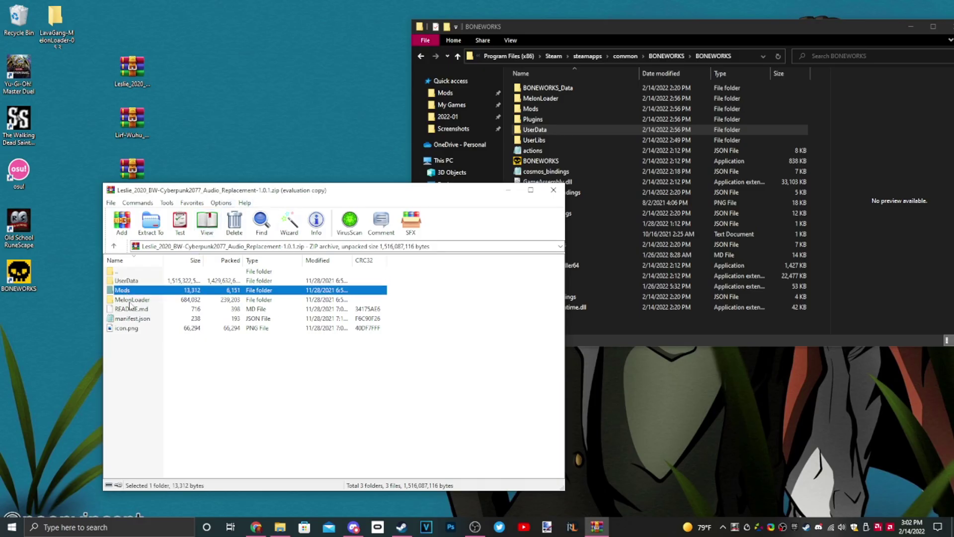
{"action": "left_click", "coordinate": [127, 302]}
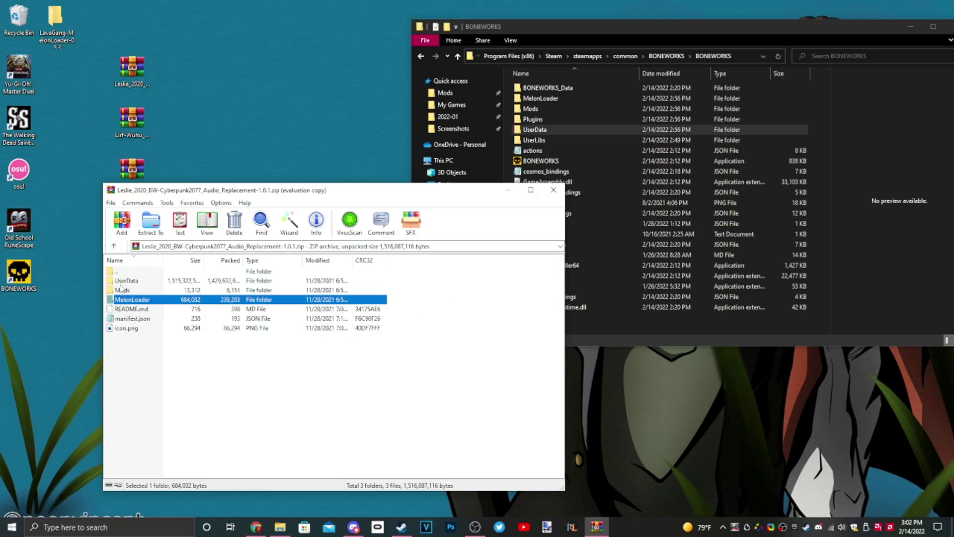
{"action": "left_click_drag", "start_coordinate": [396, 309], "coordinate": [391, 278]}
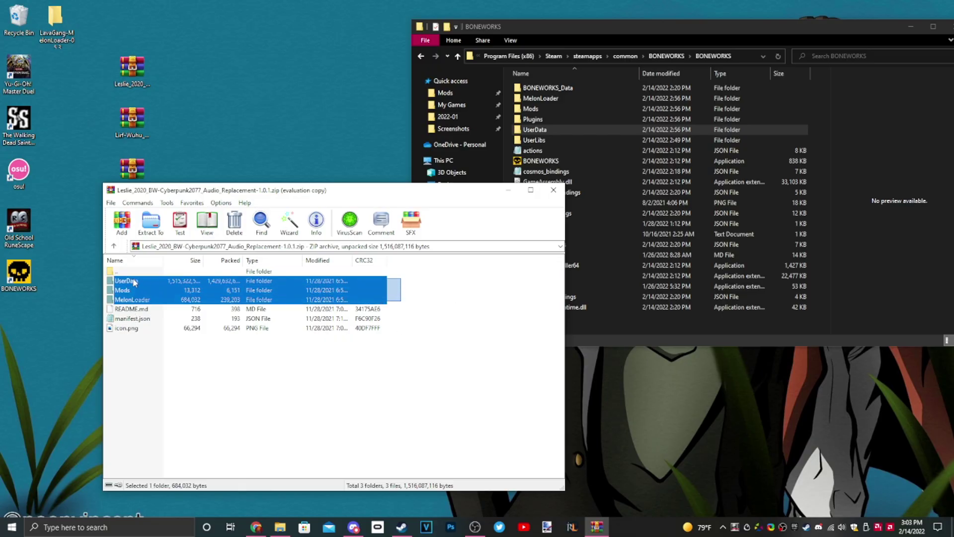
{"action": "left_click_drag", "start_coordinate": [202, 190], "coordinate": [108, 210]}
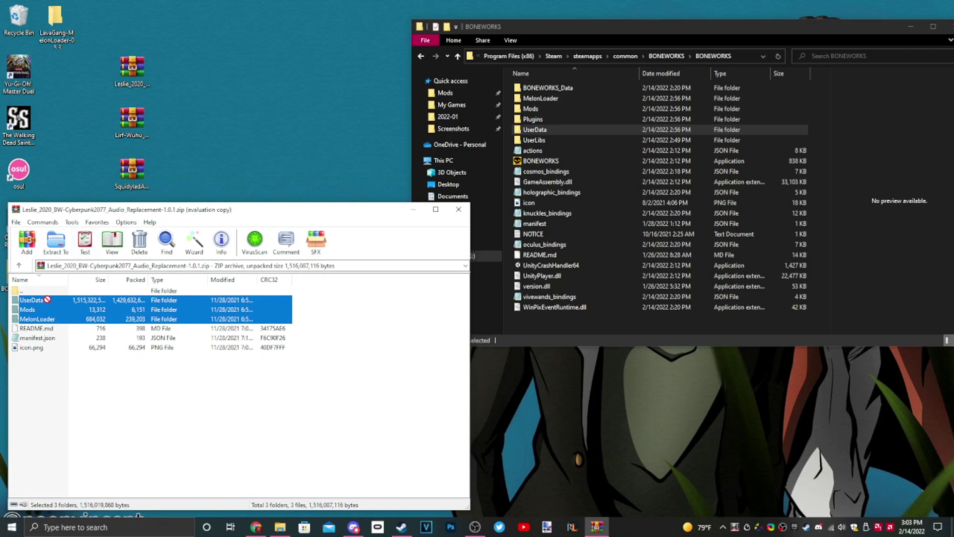
{"action": "left_click_drag", "start_coordinate": [611, 328], "coordinate": [610, 329]}
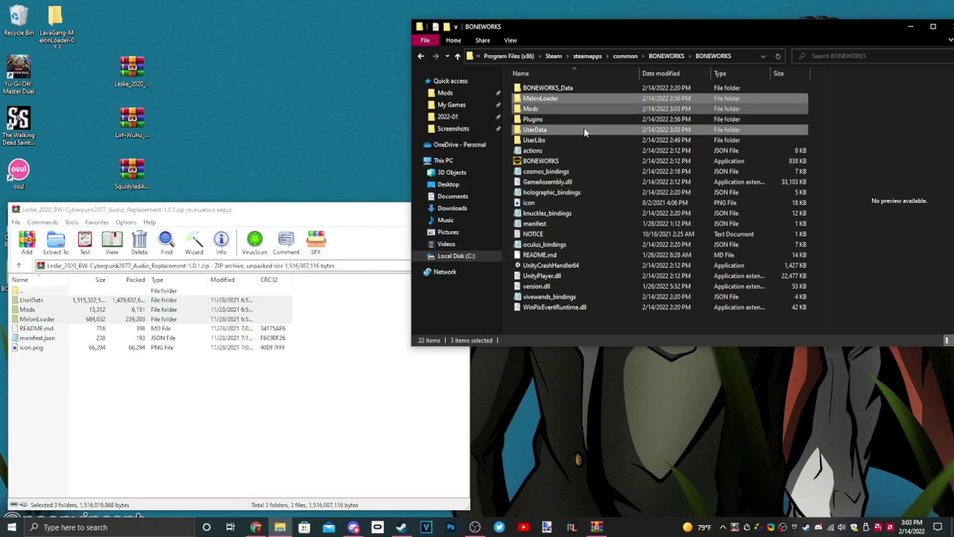
{"action": "left_click", "coordinate": [380, 460]}
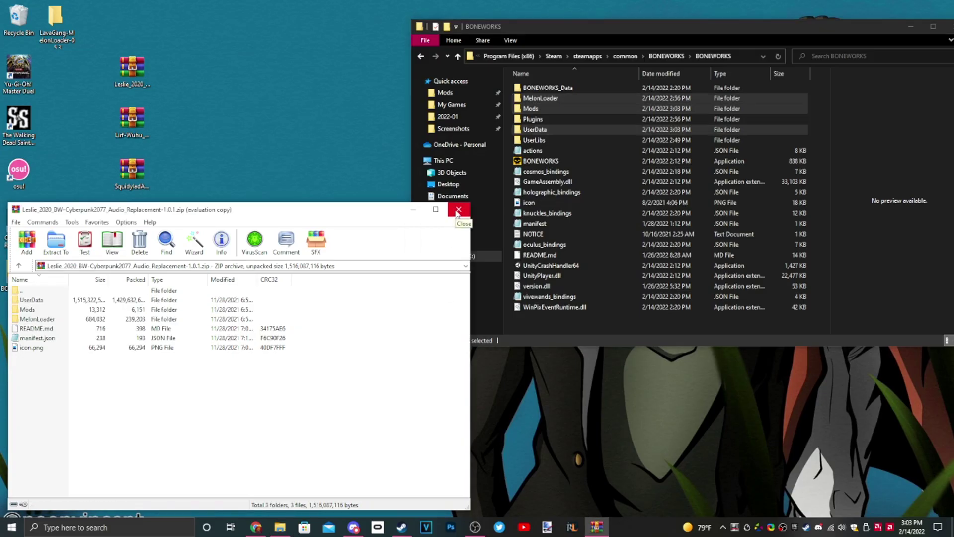
- Compare the archive's UserData and MelonLoader contents with the game's MelonLoader folder
{"action": "double_click", "coordinate": [541, 98]}
{"action": "left_click", "coordinate": [37, 319]}
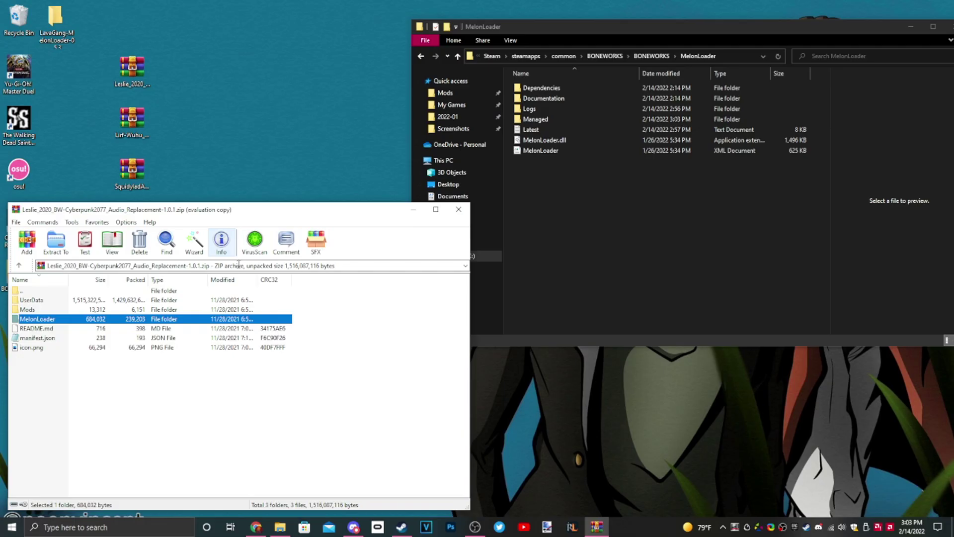
{"action": "double_click", "coordinate": [32, 301]}
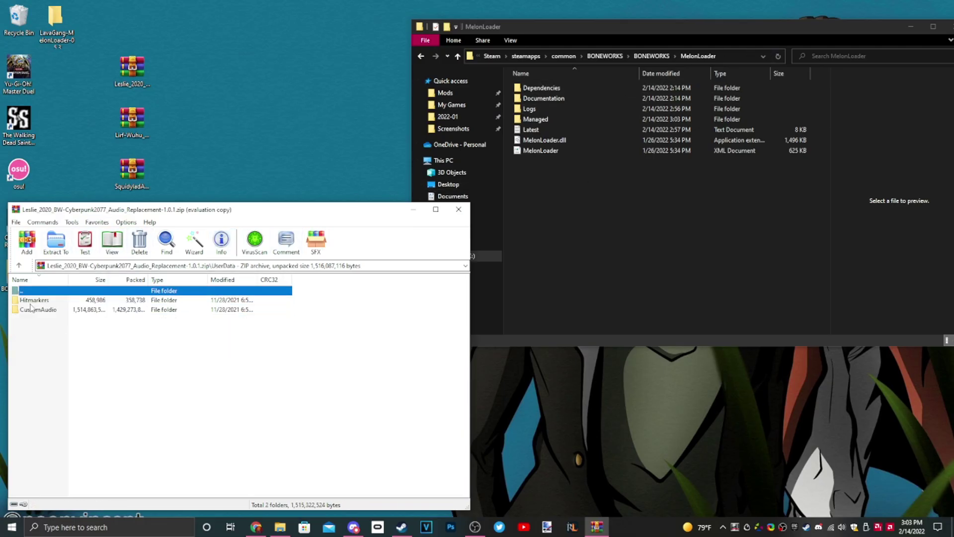
{"action": "key", "text": "BackSpace"}
{"action": "double_click", "coordinate": [42, 322]}
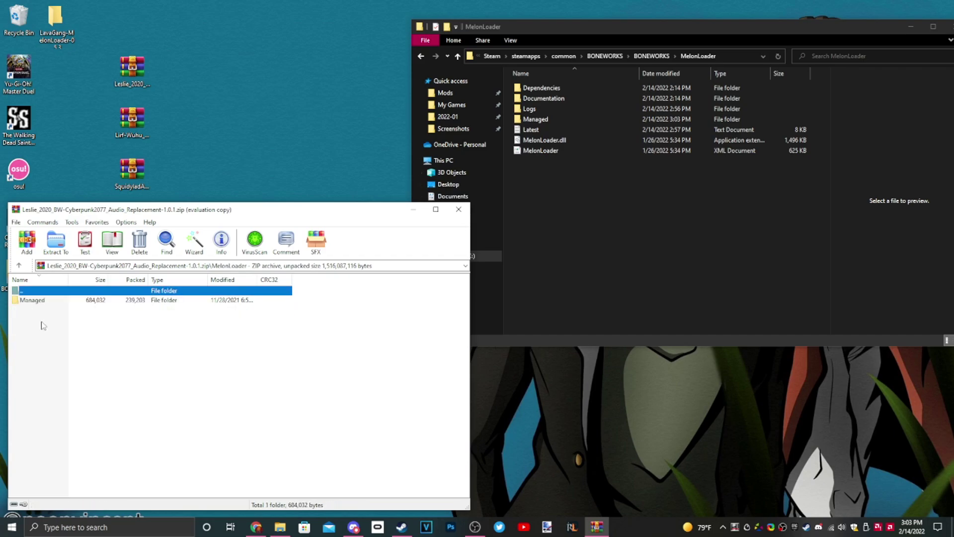
{"action": "left_click", "coordinate": [541, 122]}
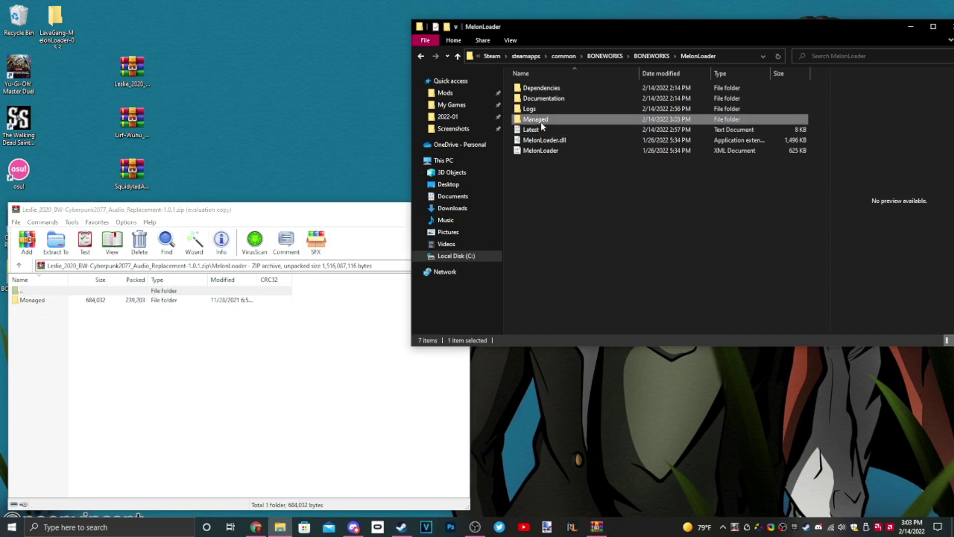
{"action": "left_click", "coordinate": [60, 364]}
{"action": "key", "text": "BackSpace"}
- Confirm AudioReplacer.dll is in the game's Mods folder
{"action": "double_click", "coordinate": [42, 311]}
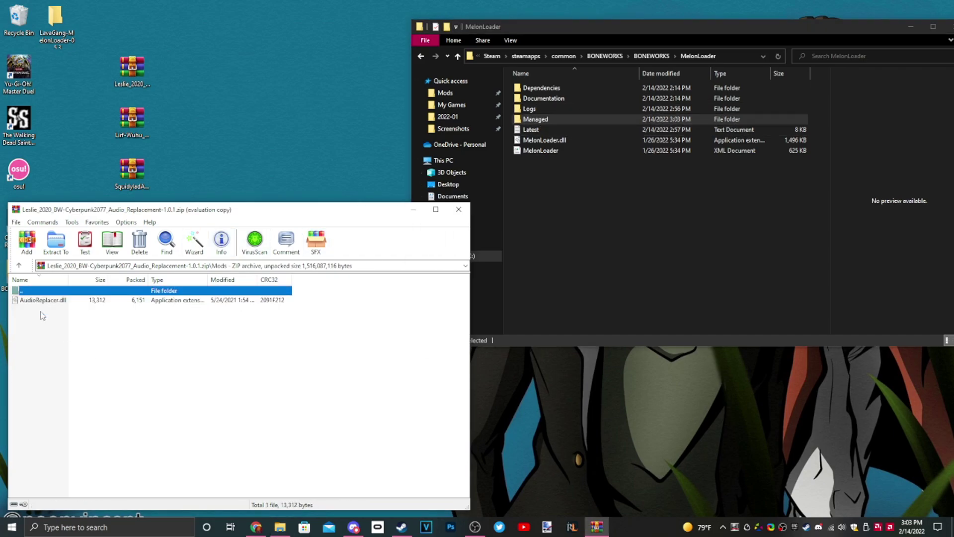
{"action": "left_click", "coordinate": [666, 249]}
{"action": "key", "text": "BackSpace"}
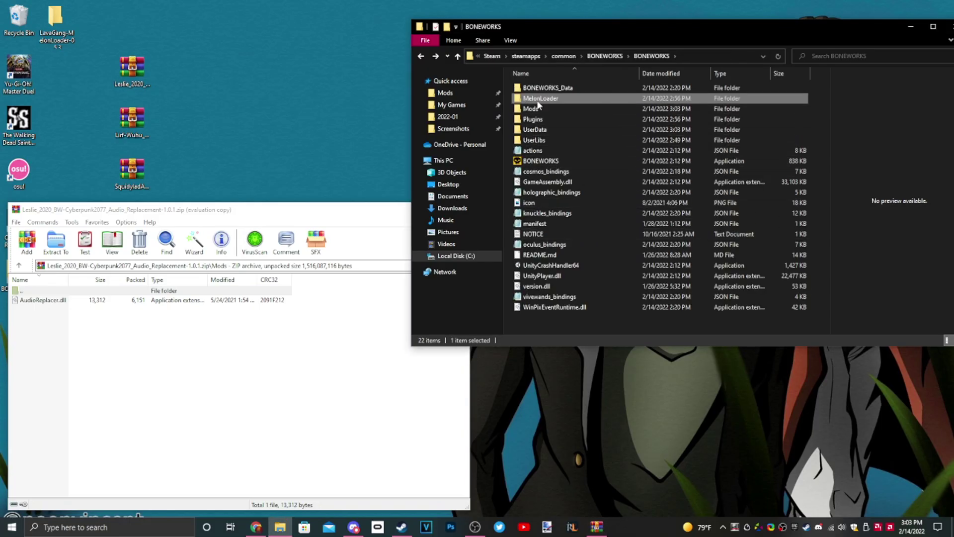
{"action": "left_click", "coordinate": [531, 108]}
{"action": "double_click", "coordinate": [531, 109]}
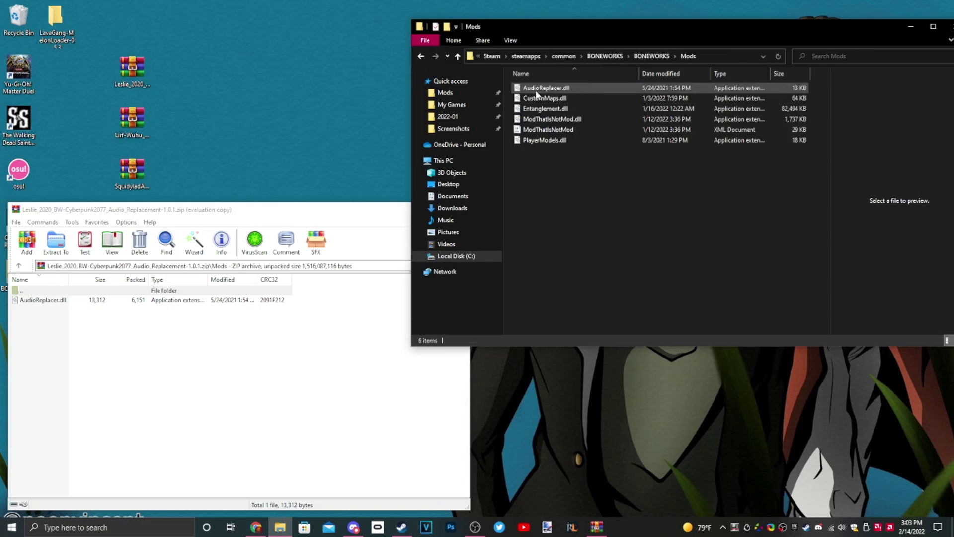
- Check the copied Hitmarkers and CustomAudio folders in the game's UserData
{"action": "left_click", "coordinate": [150, 319]}
{"action": "key", "text": "BackSpace"}
{"action": "double_click", "coordinate": [39, 302]}
{"action": "left_click", "coordinate": [698, 229]}
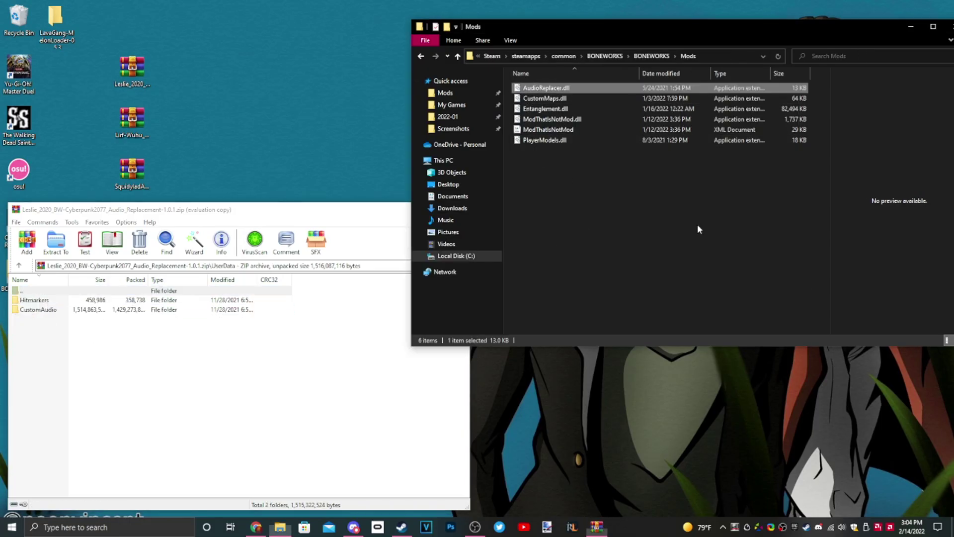
{"action": "key", "text": "BackSpace"}
{"action": "double_click", "coordinate": [541, 131]}
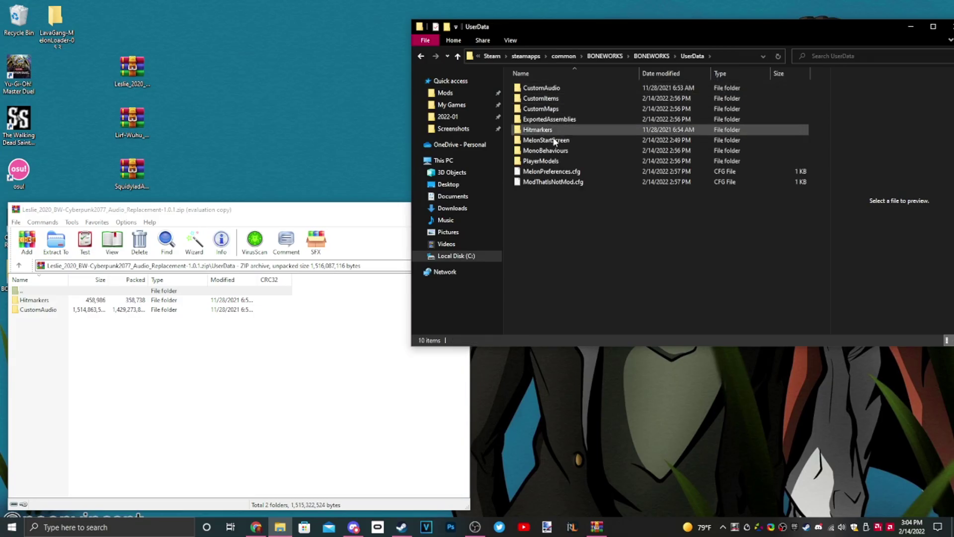
{"action": "left_click", "coordinate": [538, 131]}
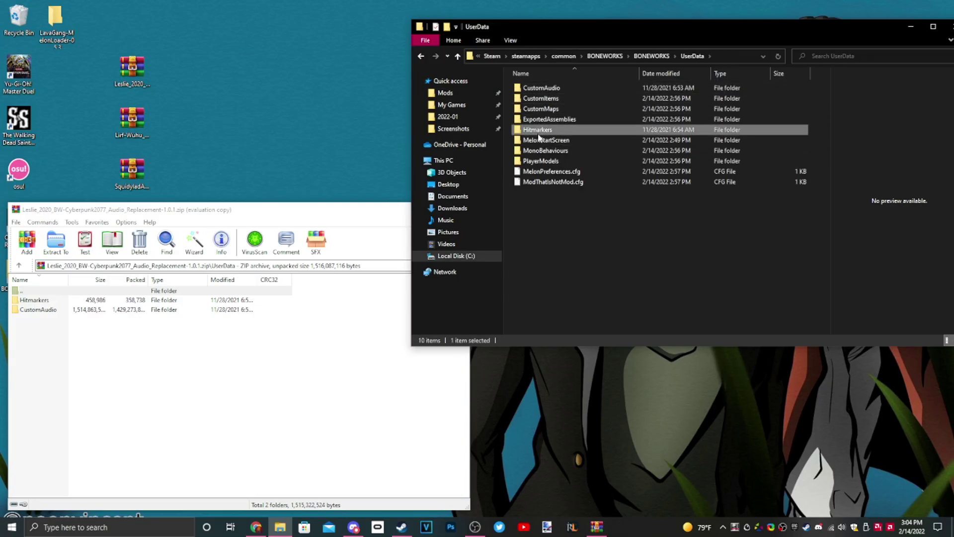
{"action": "double_click", "coordinate": [549, 89]}
{"action": "key", "text": "BackSpace"}
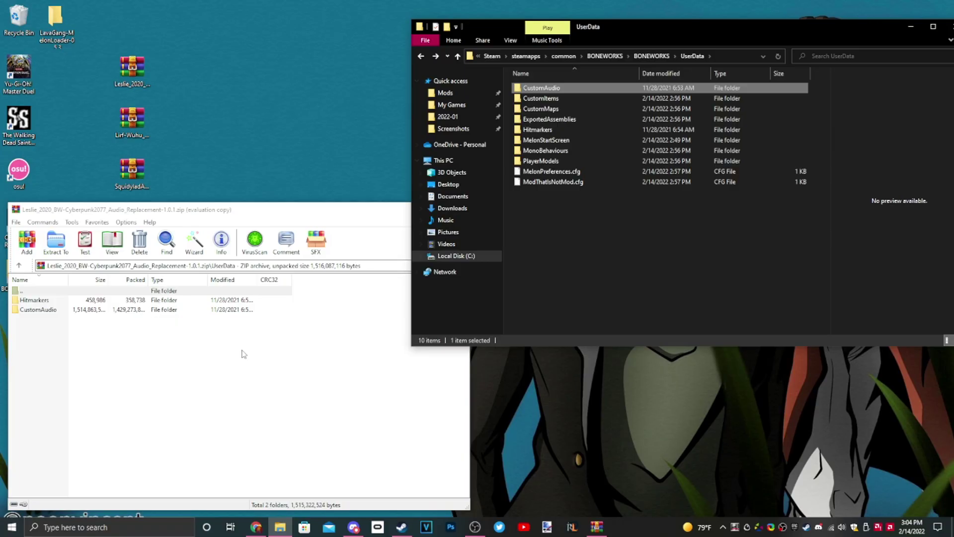
- Close the audio replacement archive and open the Wuhu Island map archive
{"action": "left_click", "coordinate": [209, 391]}
{"action": "left_click", "coordinate": [455, 209]}
{"action": "key", "text": "BackSpace"}
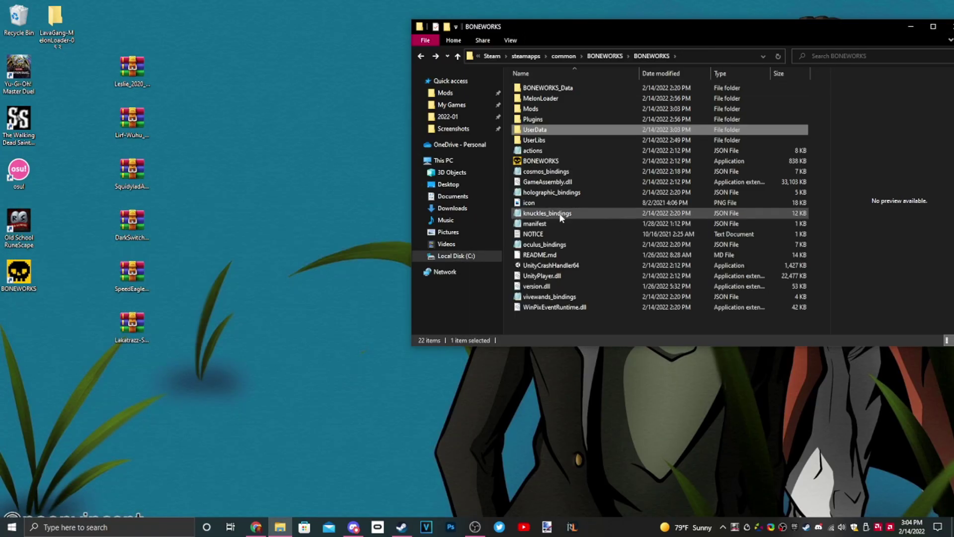
{"action": "double_click", "coordinate": [127, 114]}
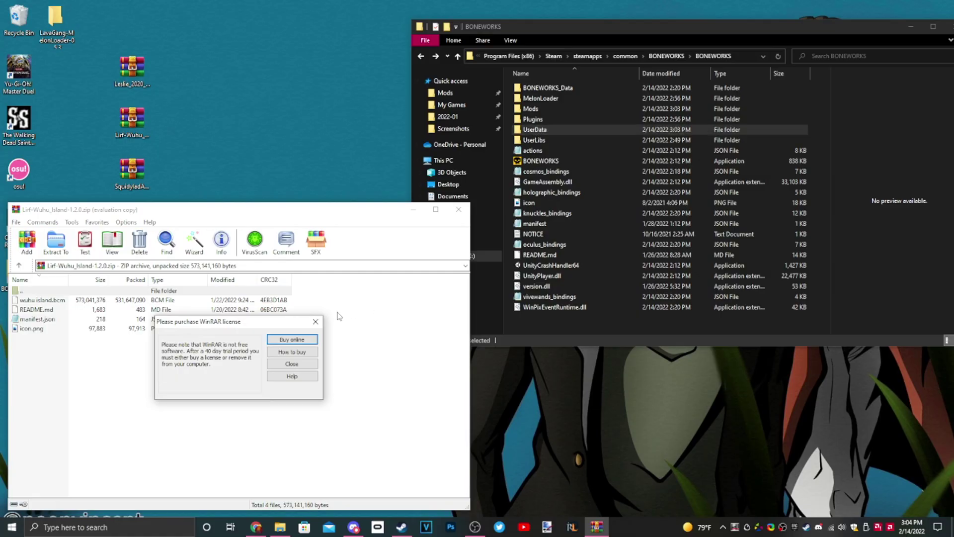
- Copy the wuhu island.bcm map into UserData\CustomMaps
{"action": "key", "text": "Escape"}
{"action": "double_click", "coordinate": [535, 129]}
{"action": "left_click", "coordinate": [544, 99]}
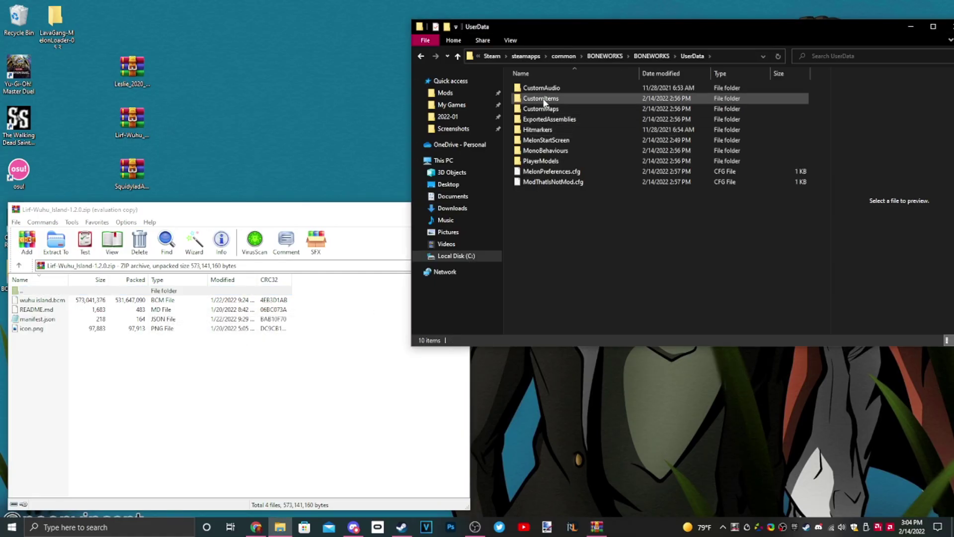
{"action": "left_click", "coordinate": [54, 300]}
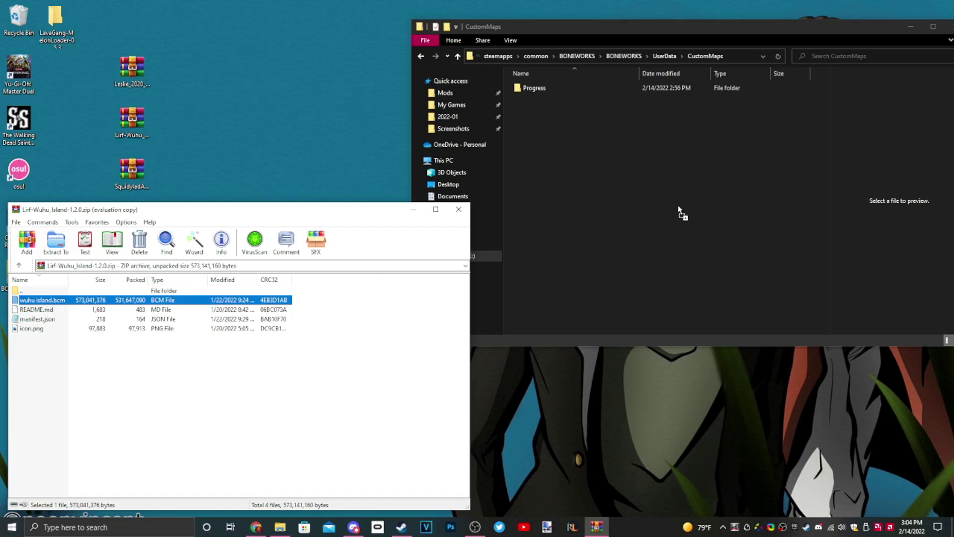
{"action": "left_click_drag", "start_coordinate": [679, 208], "coordinate": [587, 139]}
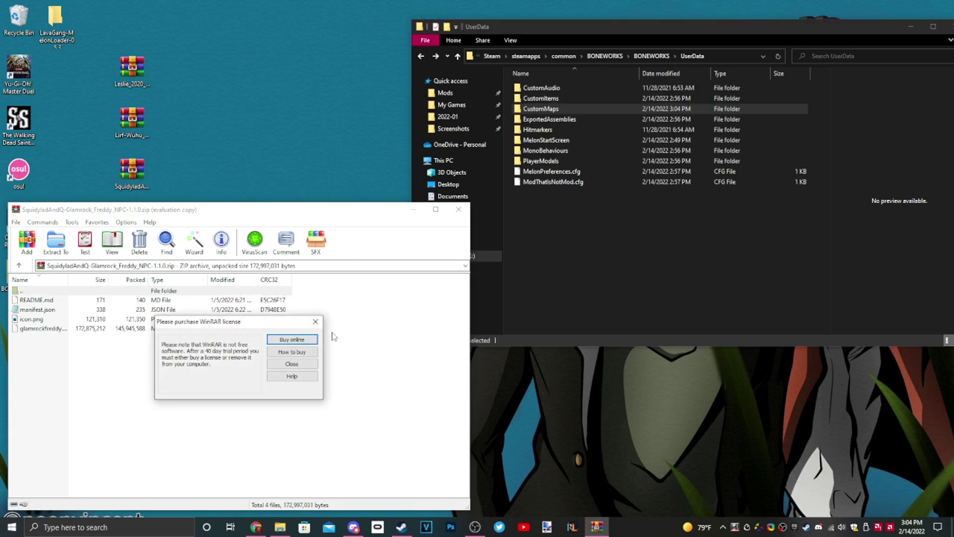
- Copy the Glamrock Freddy NPC file into UserData\CustomItems
{"action": "left_click", "coordinate": [315, 322]}
{"action": "left_click", "coordinate": [67, 329]}
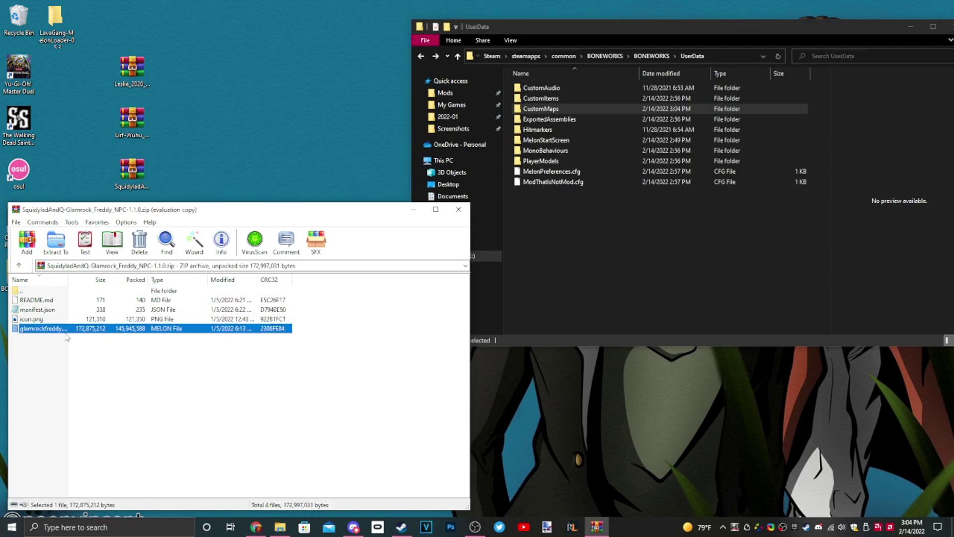
{"action": "left_click", "coordinate": [539, 129]}
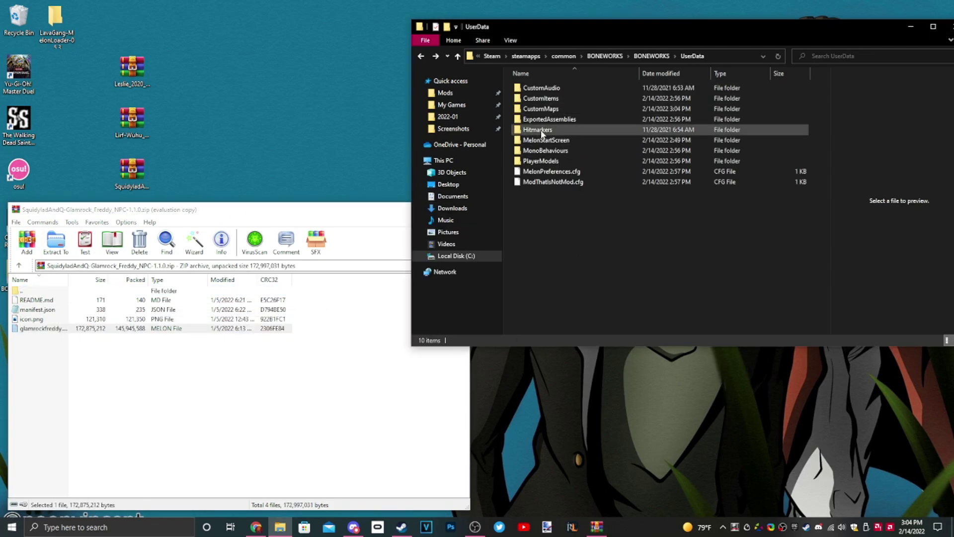
{"action": "double_click", "coordinate": [540, 98]}
{"action": "left_click_drag", "start_coordinate": [44, 329], "coordinate": [586, 143]}
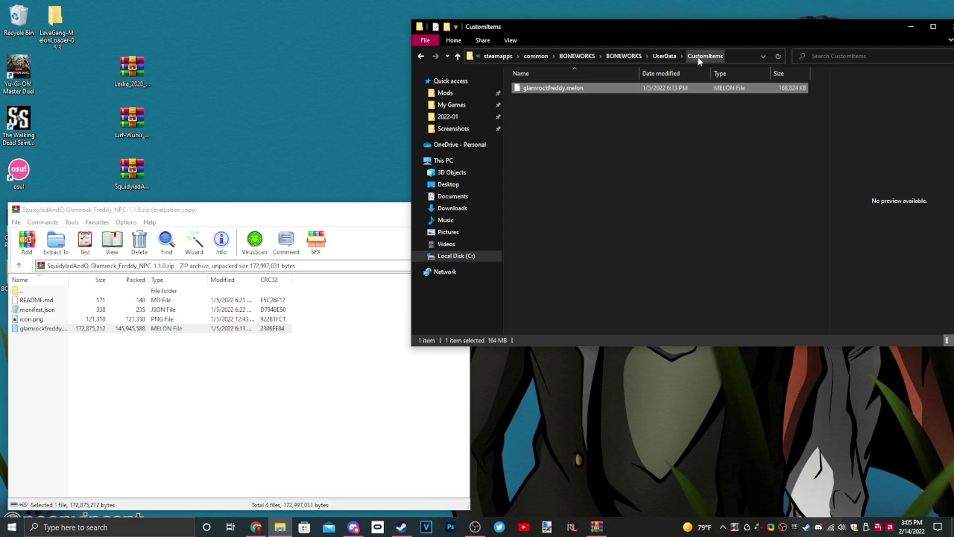
- Copy VignetteRemover.dll from the Vignette Remover archive into the BONEWORKS Mods folder
{"action": "left_click", "coordinate": [343, 322]}
{"action": "key", "text": "alt+F4"}
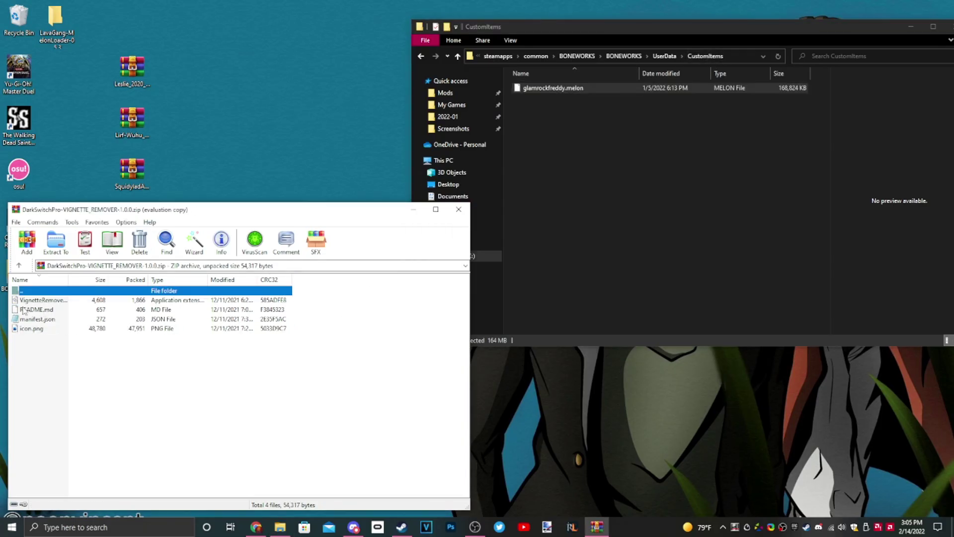
{"action": "left_click", "coordinate": [36, 301]}
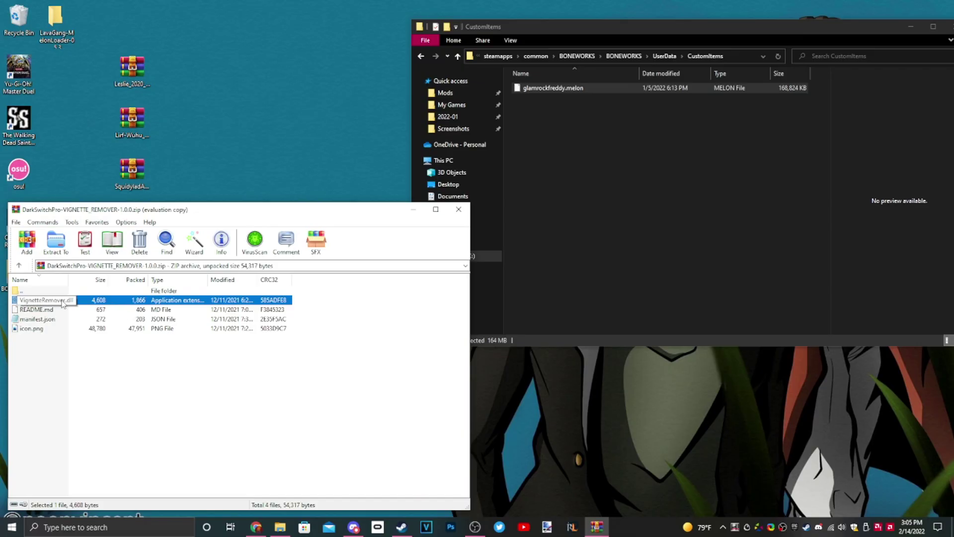
{"action": "left_click", "coordinate": [621, 209]}
{"action": "key", "text": "alt+Up"}
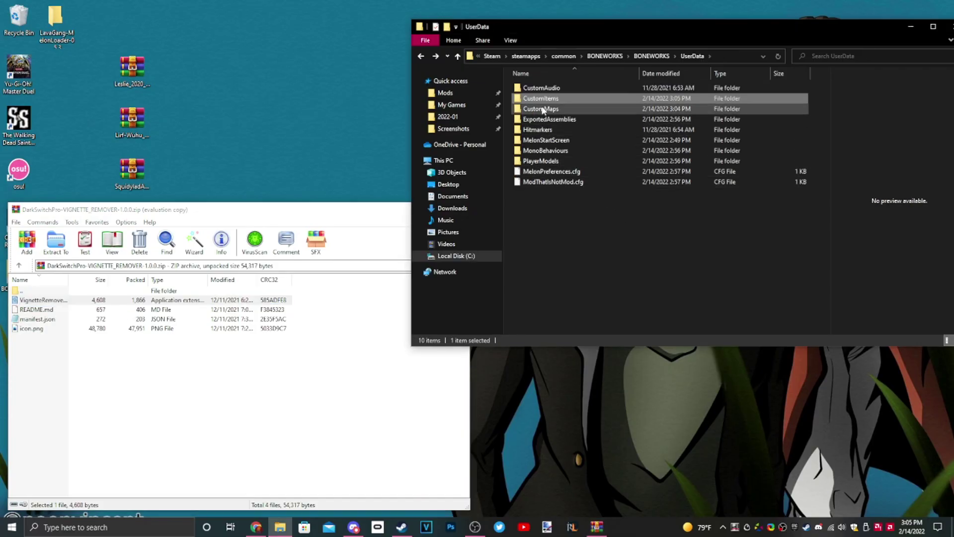
{"action": "key", "text": "alt+Up"}
{"action": "double_click", "coordinate": [538, 111]}
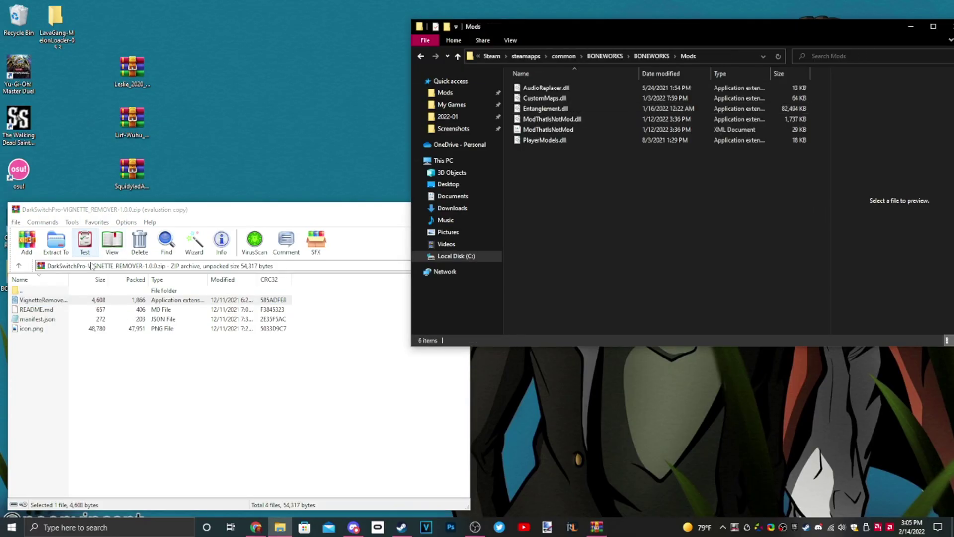
{"action": "left_click", "coordinate": [42, 300]}
{"action": "left_click_drag", "start_coordinate": [581, 234], "coordinate": [582, 235]}
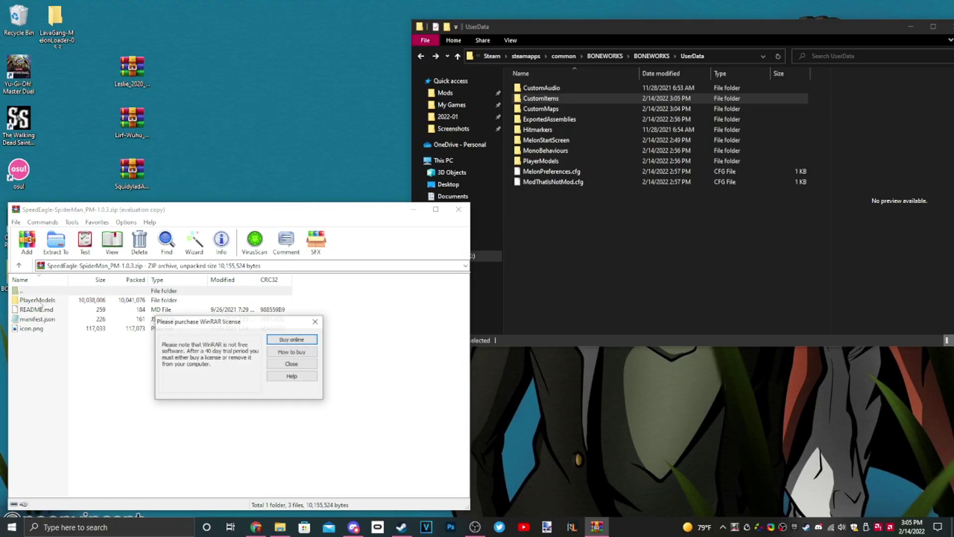
- Copy Webbed_Suit.body and Webbed_Suit_Head.body from the SpiderMan archive into UserData\PlayerModels
{"action": "key", "text": "Escape"}
{"action": "double_click", "coordinate": [40, 300]}
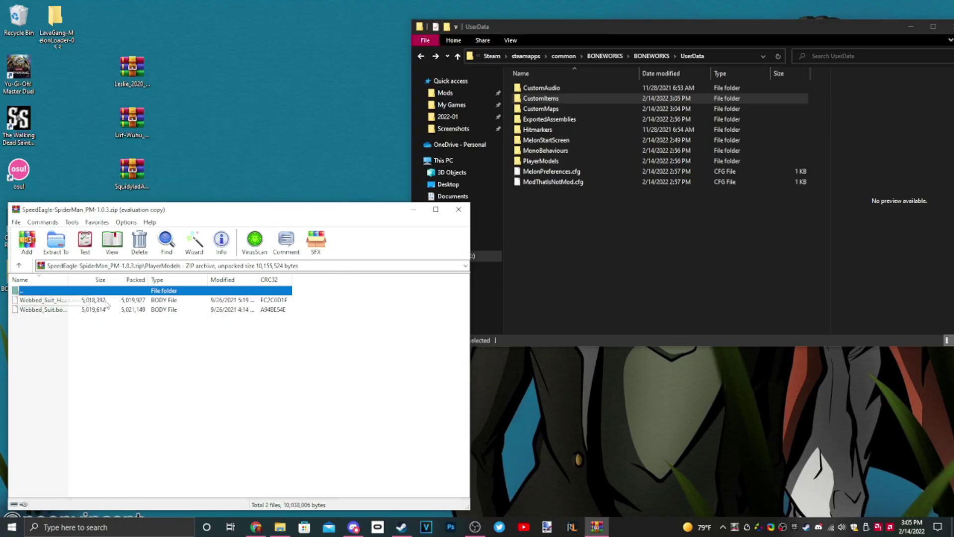
{"action": "double_click", "coordinate": [541, 161]}
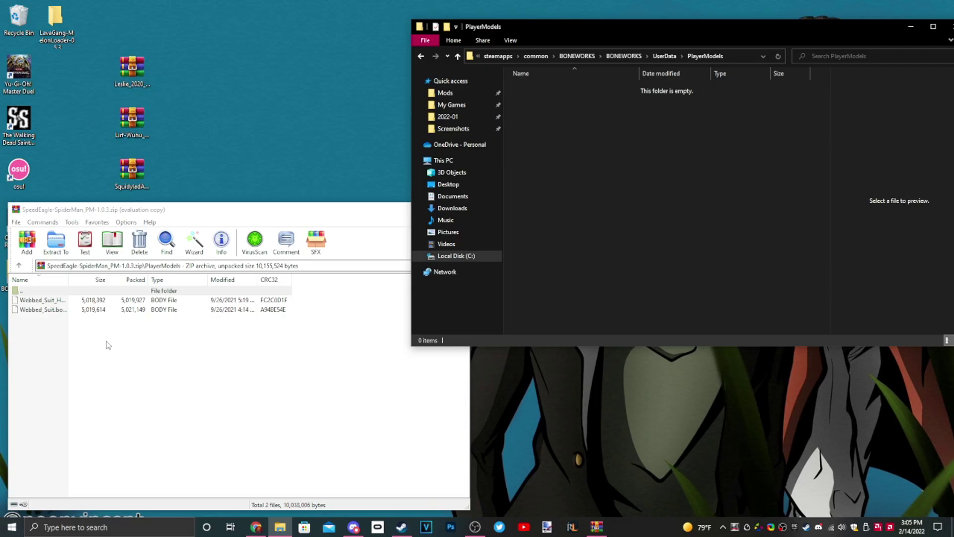
{"action": "left_click_drag", "start_coordinate": [50, 347], "coordinate": [40, 304]}
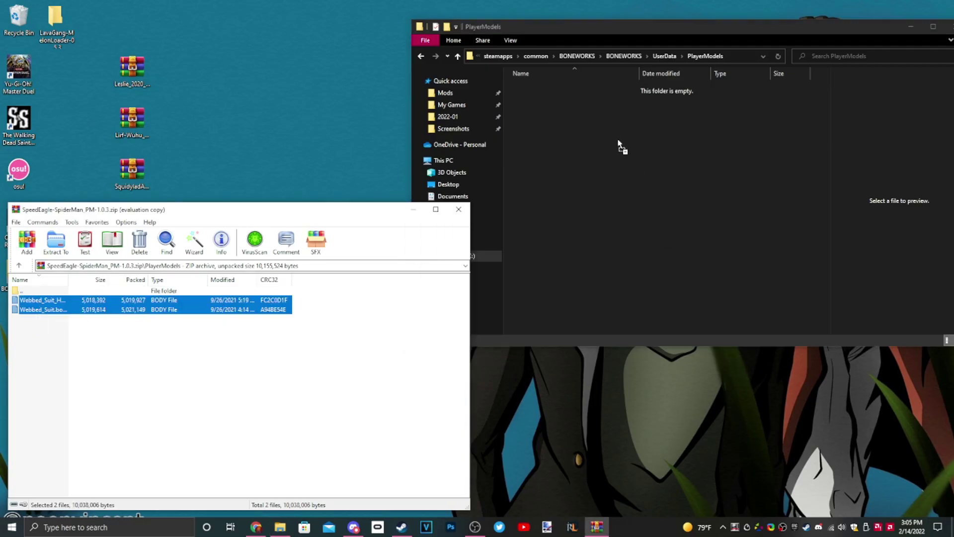
{"action": "left_click_drag", "start_coordinate": [619, 146], "coordinate": [620, 146]}
{"action": "left_click", "coordinate": [358, 226]}
{"action": "key", "text": "BackSpace"}
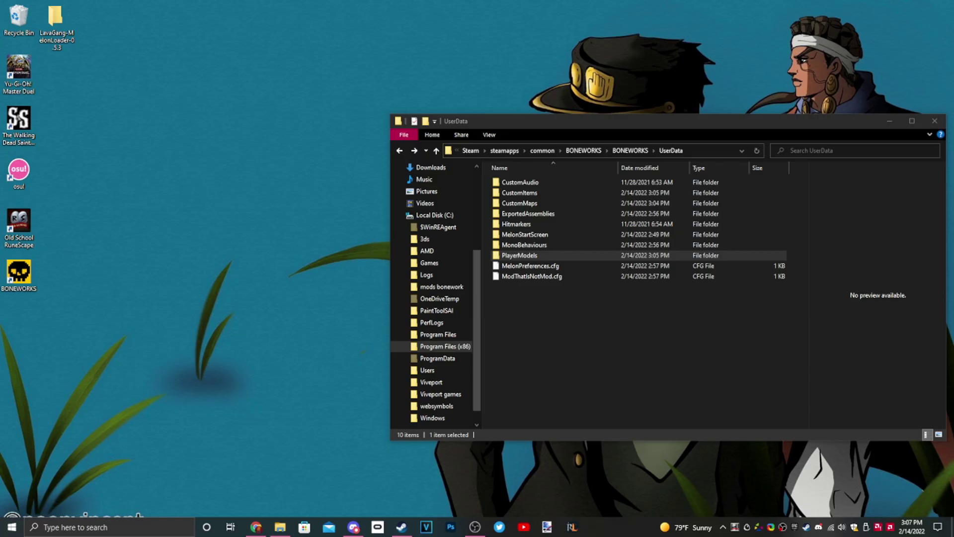
- Search Thunderstore's Boneworks mods for 'save' and scroll the results
{"action": "left_click", "coordinate": [256, 527]}
{"action": "left_click", "coordinate": [332, 252]}
{"action": "type", "text": "save"}
{"action": "key", "text": "Return"}
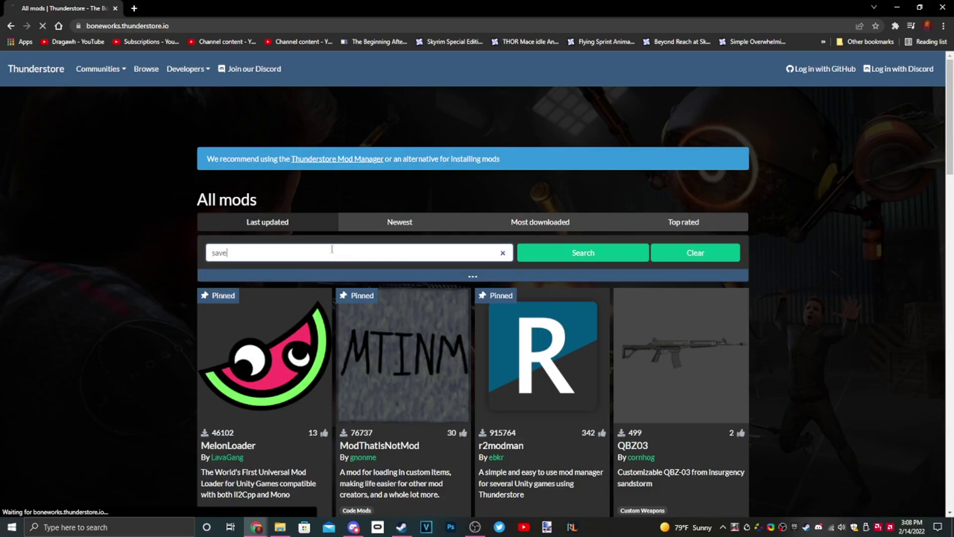
{"action": "scroll", "coordinate": [244, 351], "scroll_direction": "down", "scroll_amount": 1}
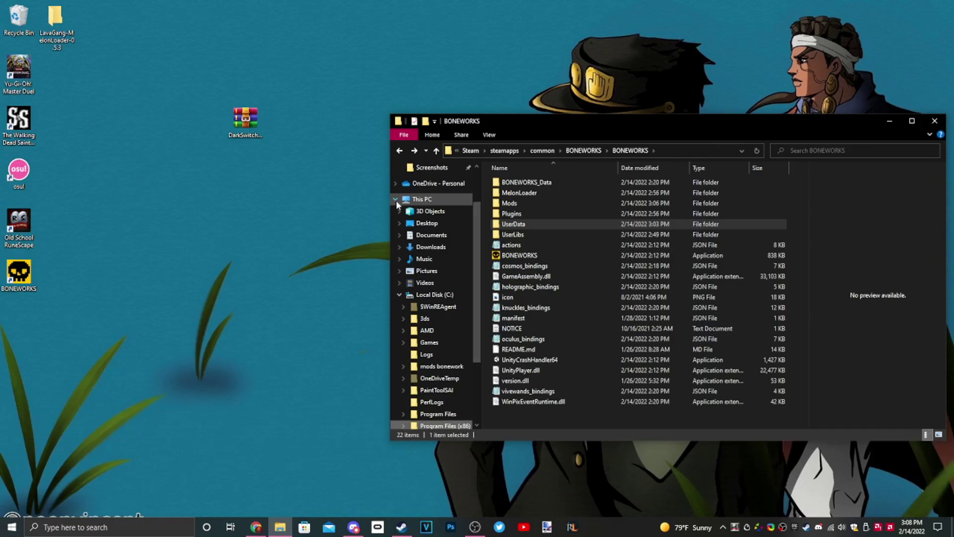
- Navigate from C: through Users, the user profile, AppData and LocalLow to Stress Level Zero\BONEWORKS
{"action": "left_click", "coordinate": [396, 200]}
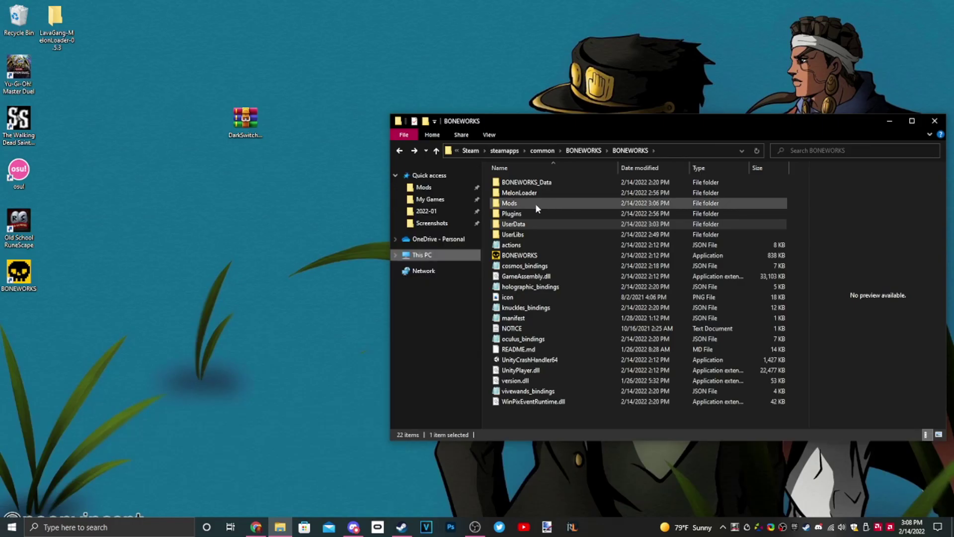
{"action": "left_click", "coordinate": [490, 136]}
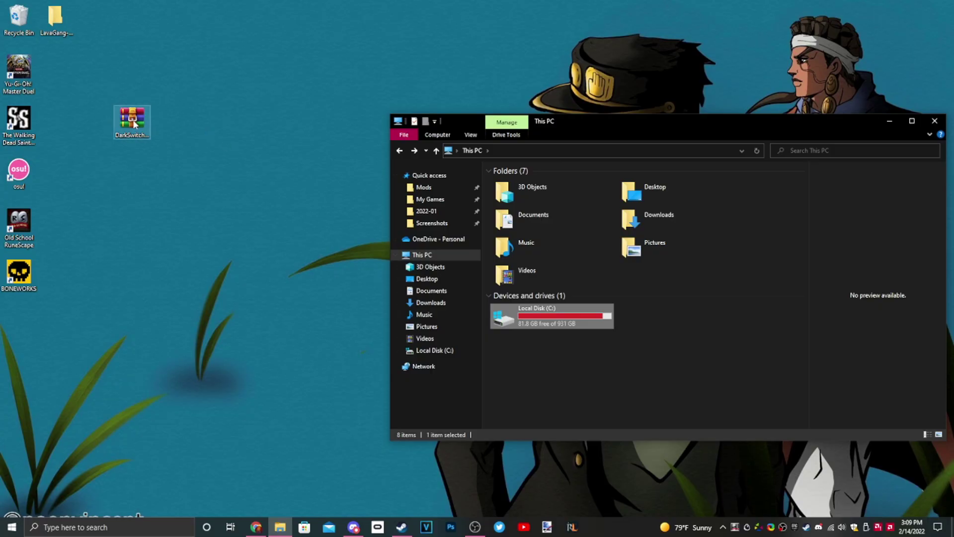
{"action": "double_click", "coordinate": [513, 318]}
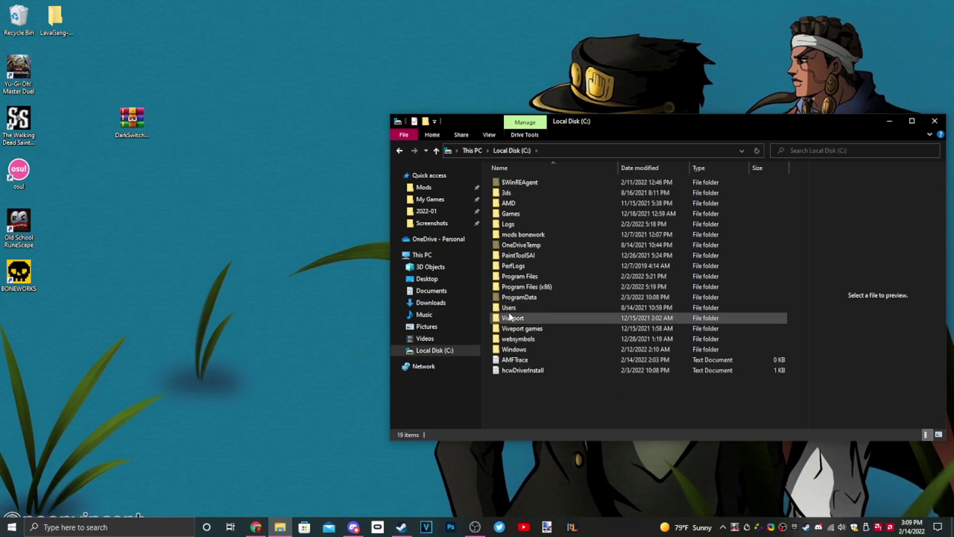
{"action": "left_click", "coordinate": [513, 309]}
{"action": "double_click", "coordinate": [514, 309]}
{"action": "double_click", "coordinate": [512, 181]}
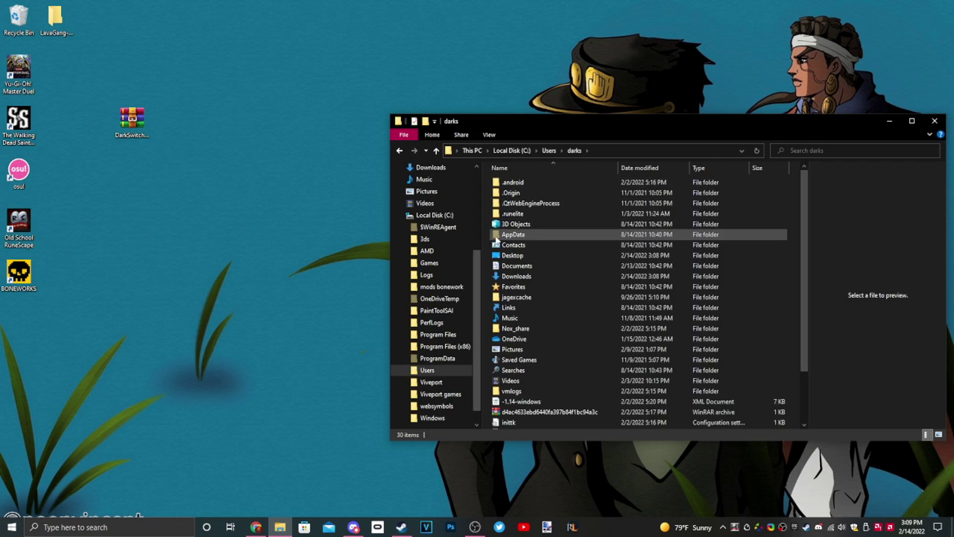
{"action": "double_click", "coordinate": [517, 235]}
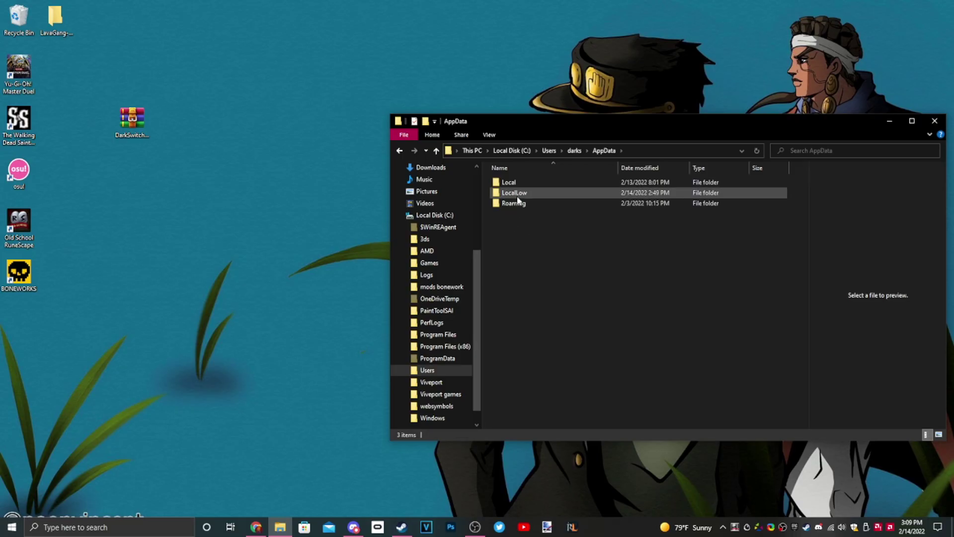
{"action": "double_click", "coordinate": [518, 199]}
{"action": "scroll", "coordinate": [546, 258], "scroll_direction": "down", "scroll_amount": 5}
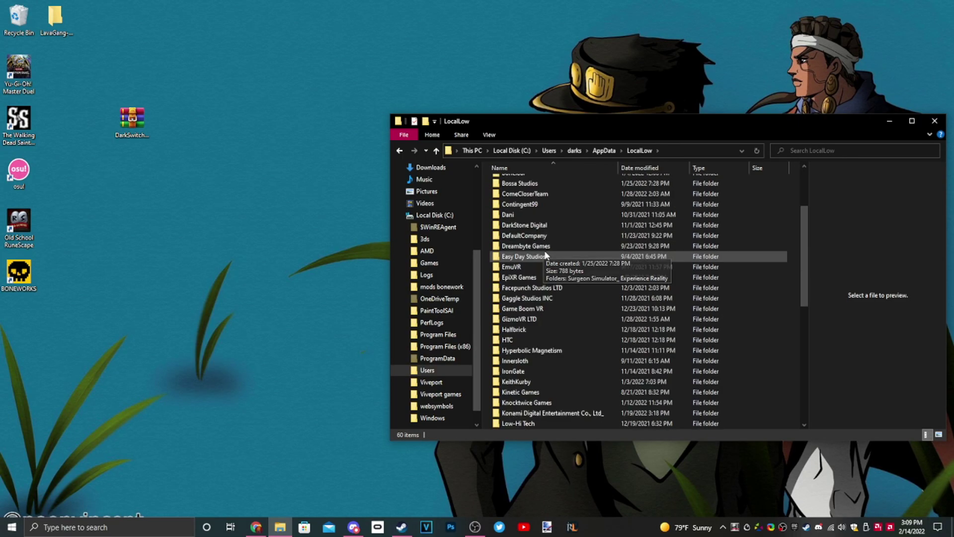
{"action": "scroll", "coordinate": [546, 269], "scroll_direction": "down", "scroll_amount": 4}
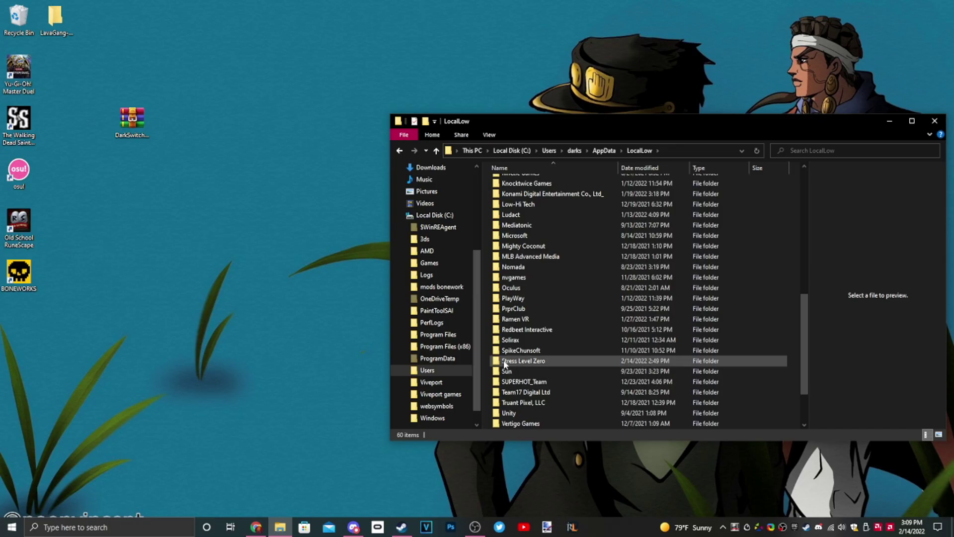
{"action": "double_click", "coordinate": [531, 361]}
{"action": "double_click", "coordinate": [520, 182]}
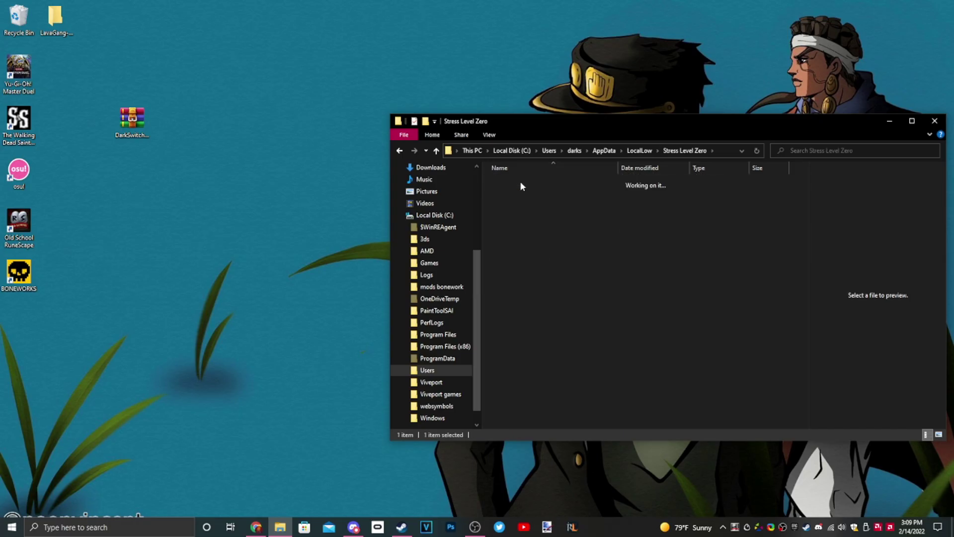
- Open the BONEWORKS 1.6 100% folder inside the COMPLETE_SAVE_FILE archive in WinRAR
{"action": "double_click", "coordinate": [132, 122]}
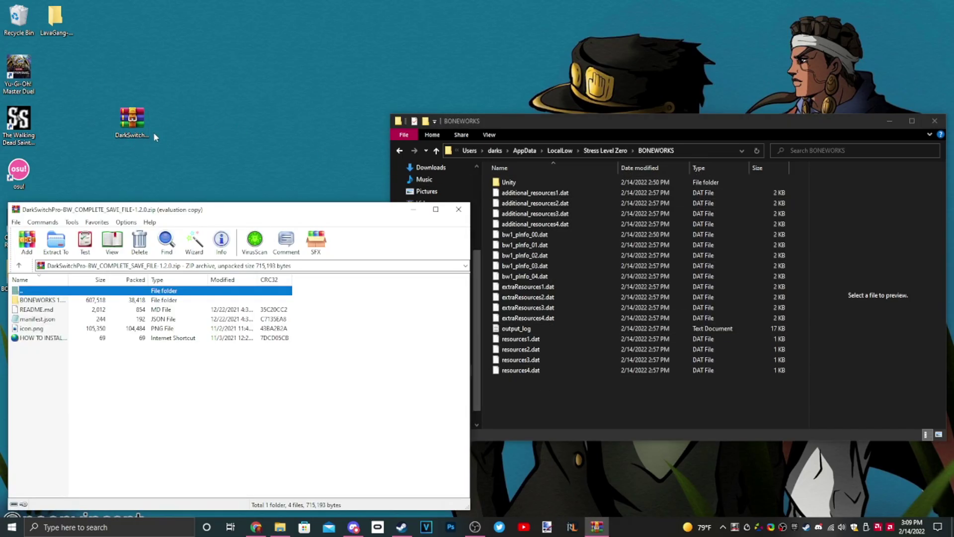
{"action": "left_click", "coordinate": [328, 318]}
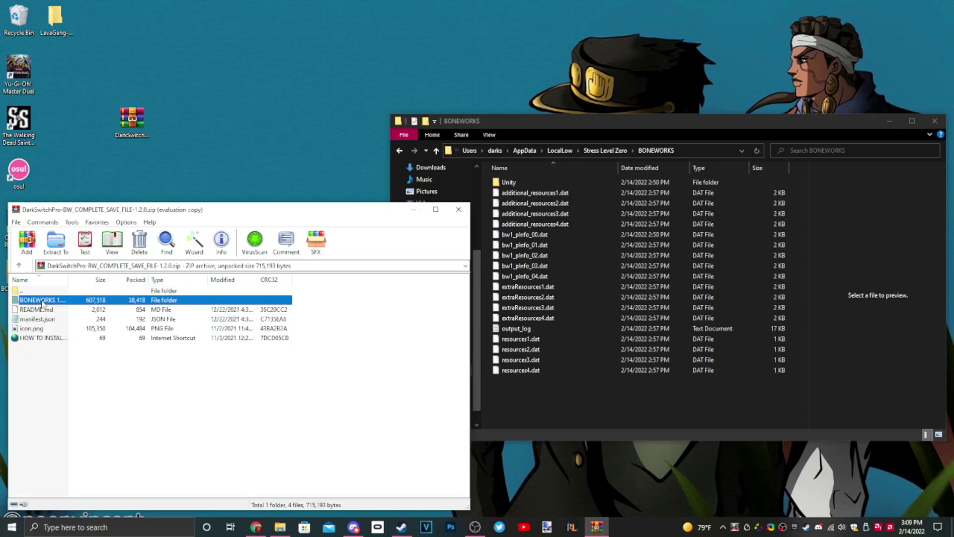
{"action": "double_click", "coordinate": [42, 299]}
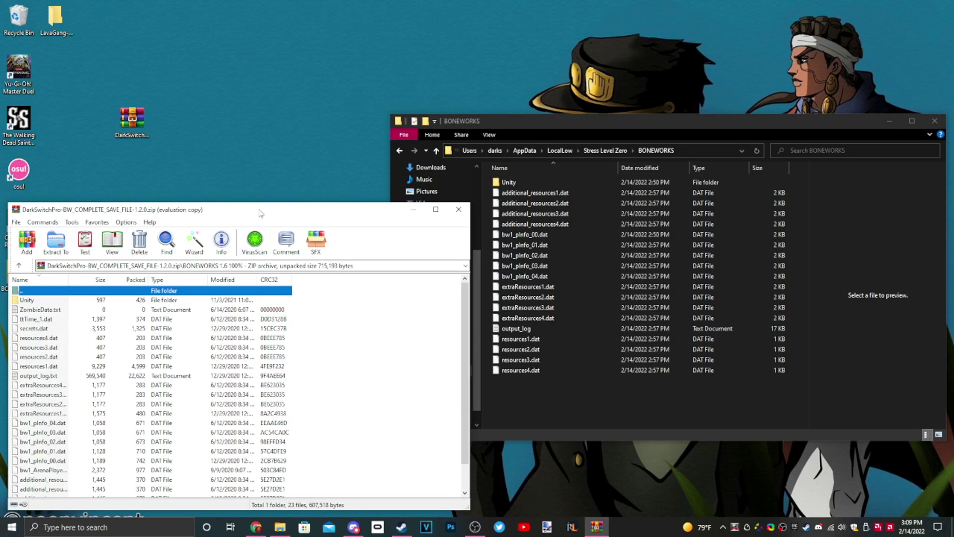
{"action": "left_click_drag", "start_coordinate": [260, 215], "coordinate": [266, 59]}
- Copy all the save files into the Boneworks LocalLow save folder, replacing the existing files, and close that folder
{"action": "left_click_drag", "start_coordinate": [328, 152], "coordinate": [120, 384]}
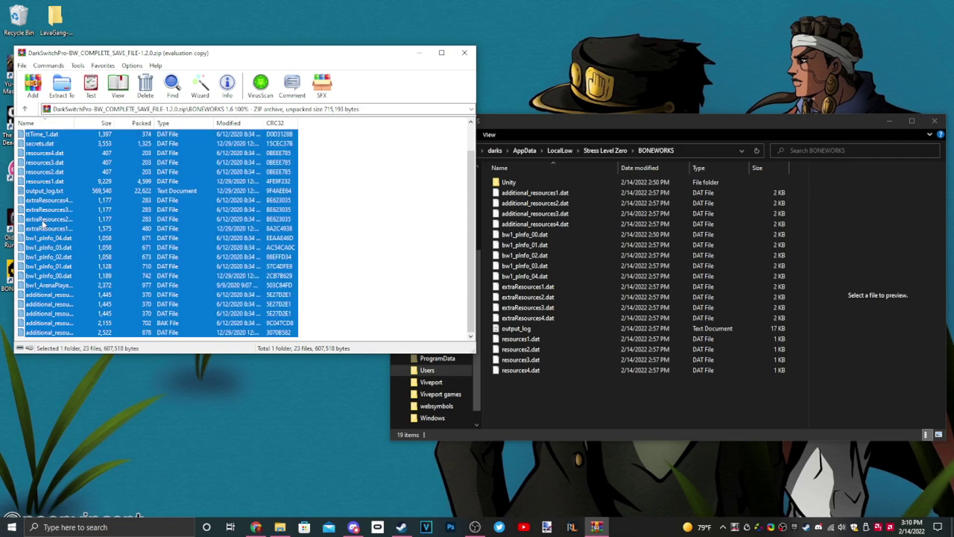
{"action": "left_click_drag", "start_coordinate": [553, 364], "coordinate": [550, 407]}
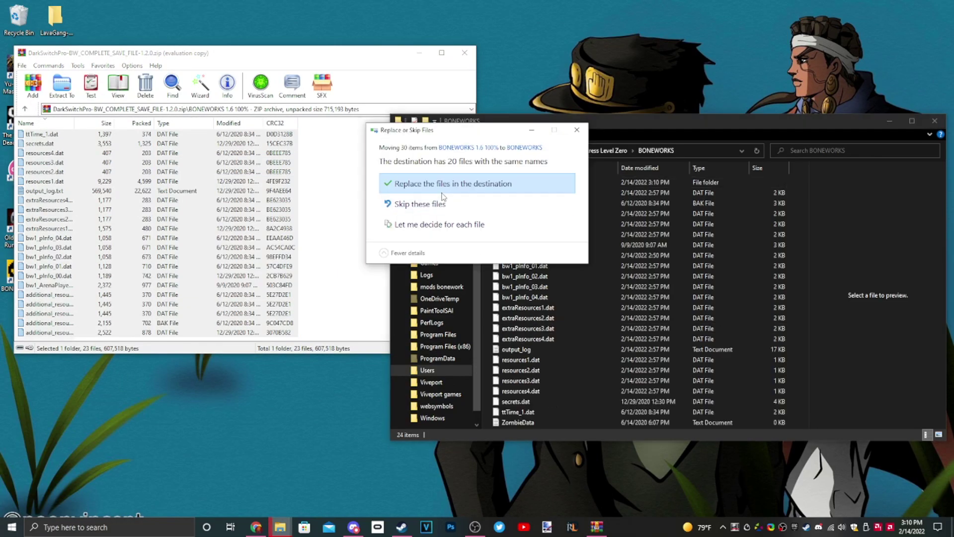
{"action": "left_click", "coordinate": [441, 185]}
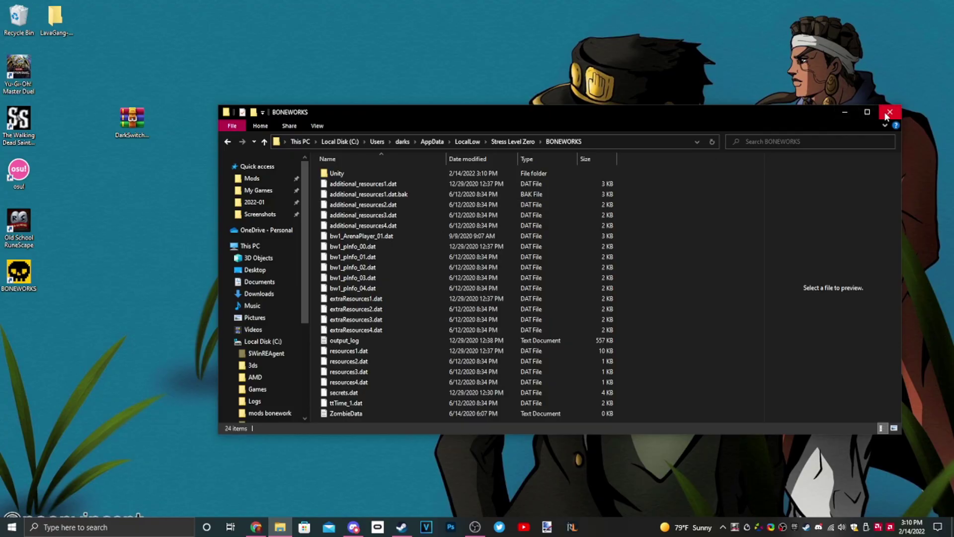
{"action": "left_click", "coordinate": [844, 111]}
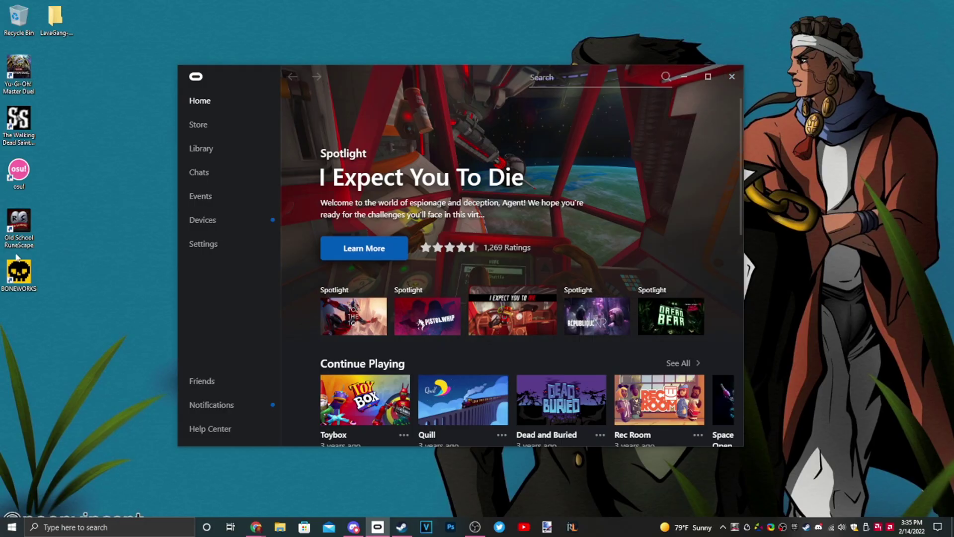
- Close the Oculus app, leaving just the desktop with the BONEWORKS shortcut
{"action": "left_click", "coordinate": [732, 77]}
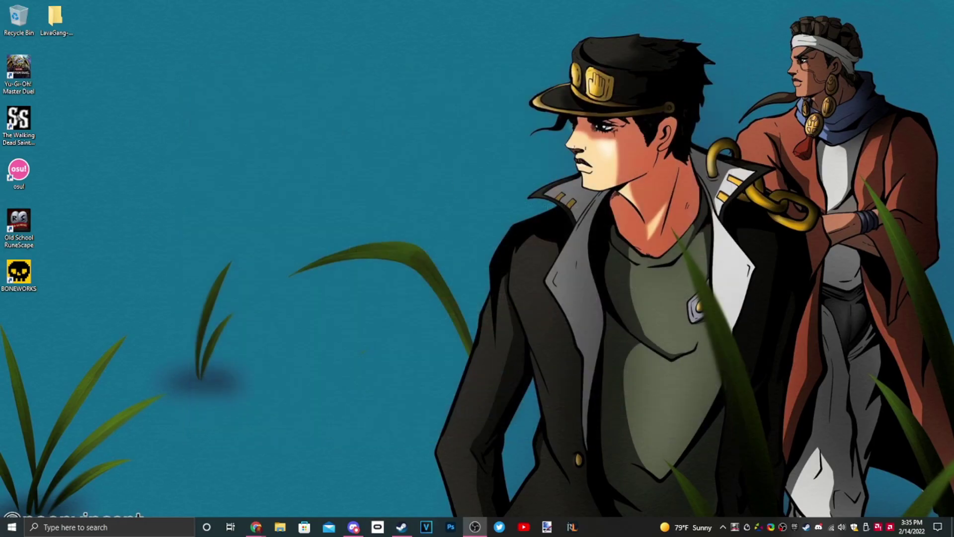